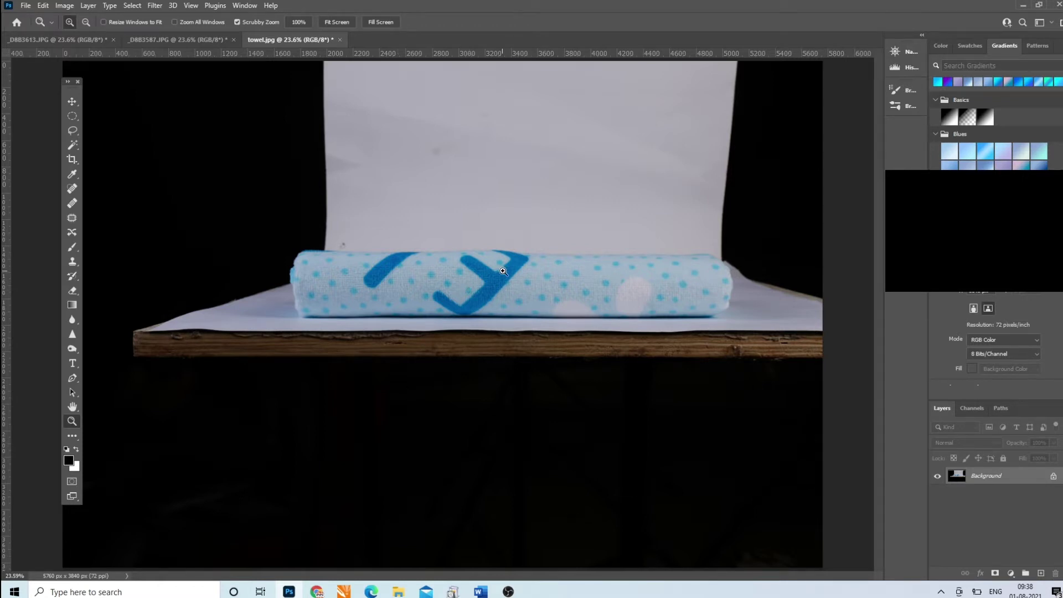
- Zoom in on the rolled towel from 23.6% to 33.3%
{"action": "left_click", "coordinate": [606, 227]}
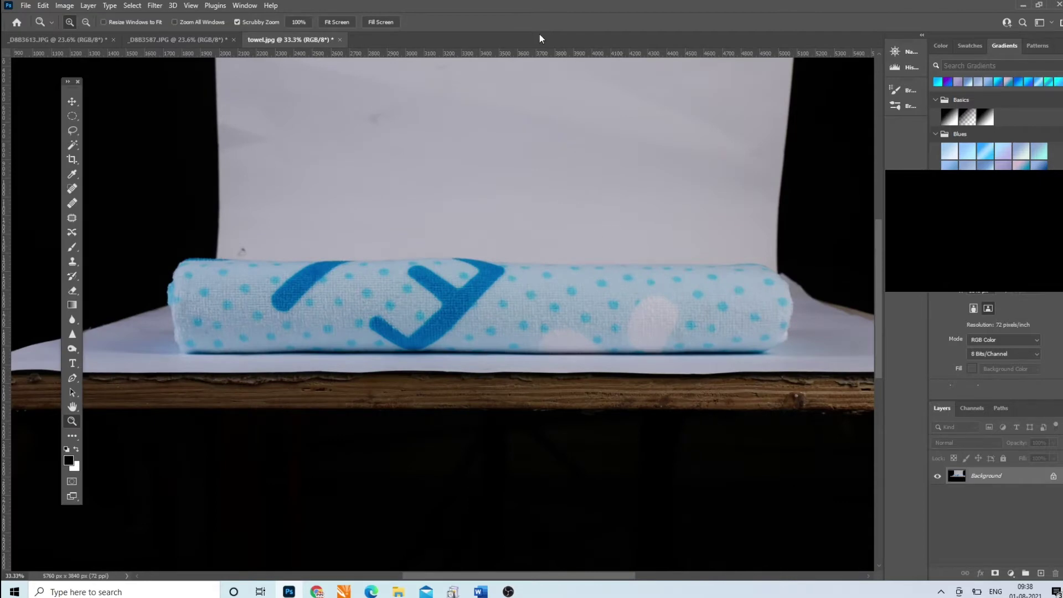
- Brighten the highlights with Levels, setting the white input to 190
{"action": "key", "text": "ctrl+l"}
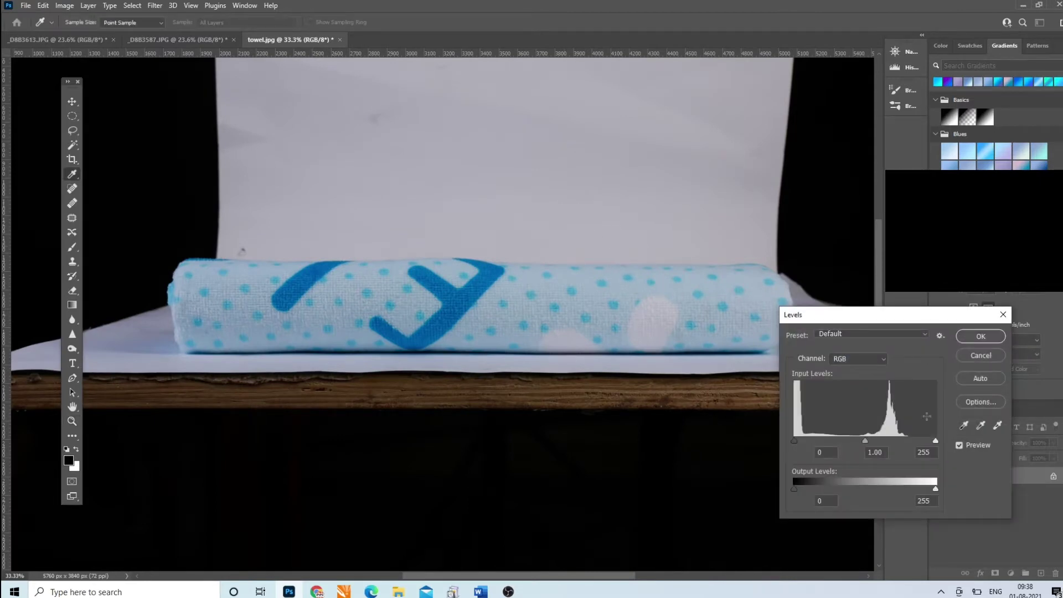
{"action": "left_click_drag", "start_coordinate": [935, 440], "coordinate": [899, 441]}
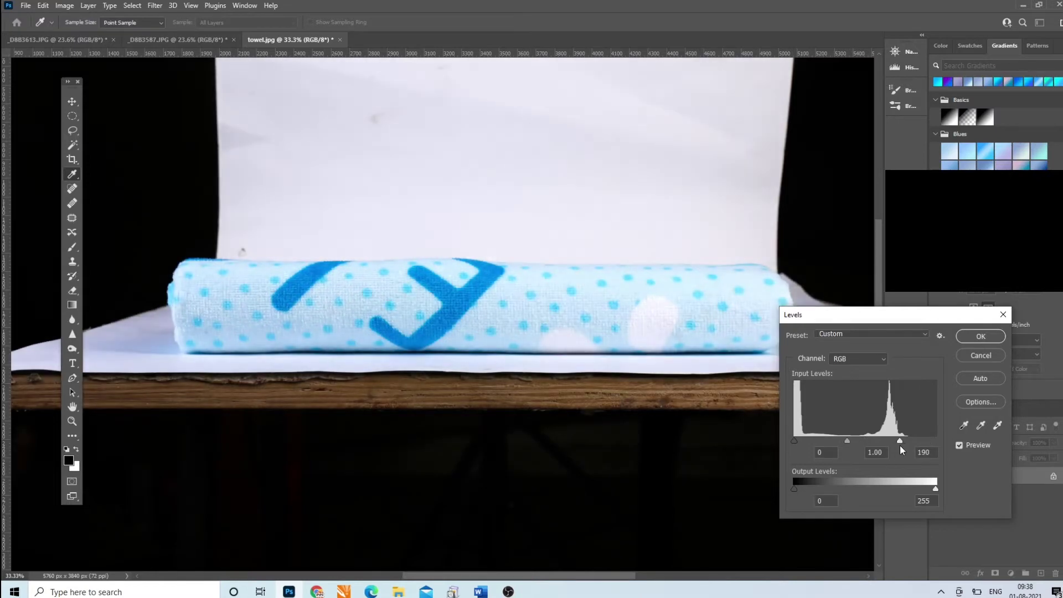
{"action": "left_click", "coordinate": [991, 337]}
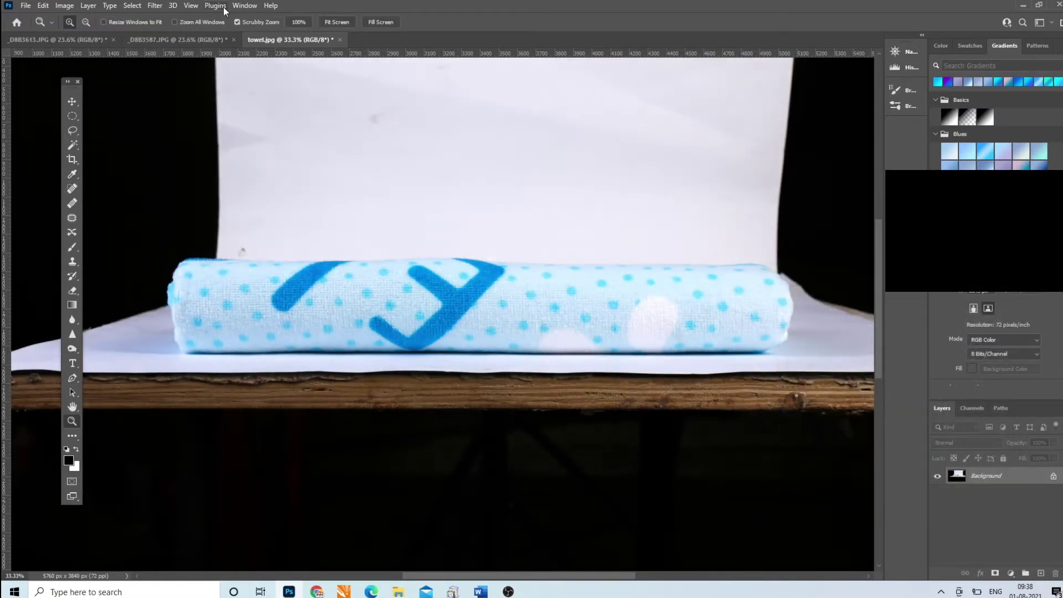
- Sharpen the fabric with Unsharp Mask at Amount about 67% and Radius 1.9 px
{"action": "left_click", "coordinate": [155, 5]}
{"action": "mouse_move", "coordinate": [168, 213]}
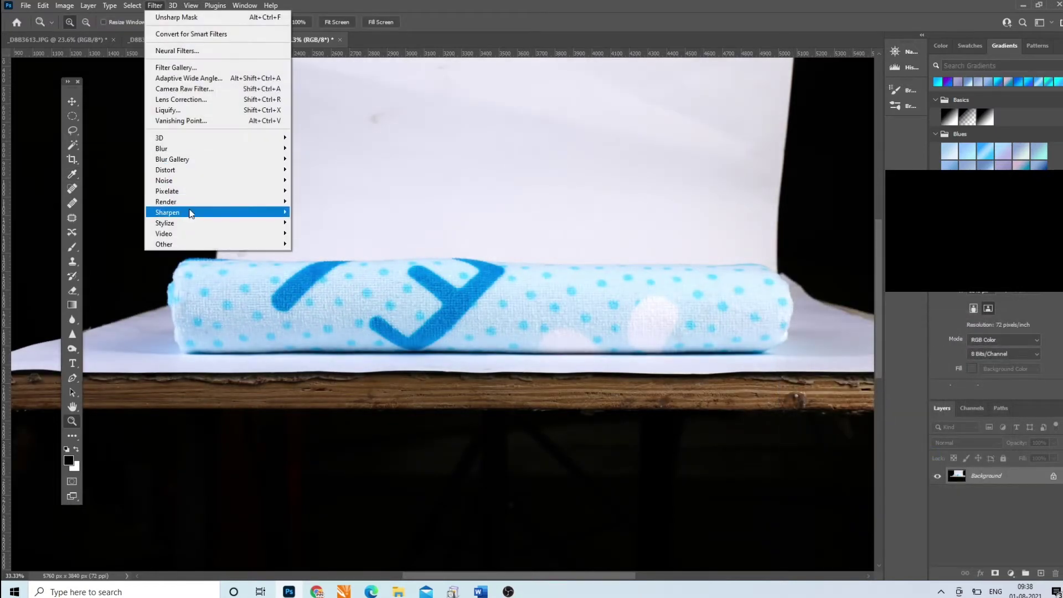
{"action": "left_click", "coordinate": [331, 264]}
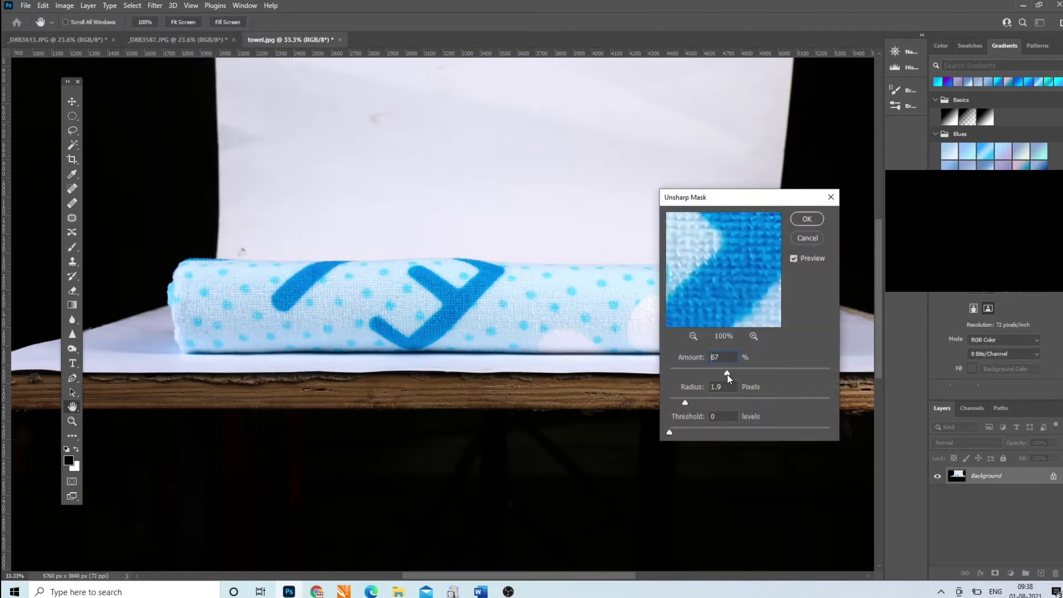
{"action": "left_click", "coordinate": [806, 220]}
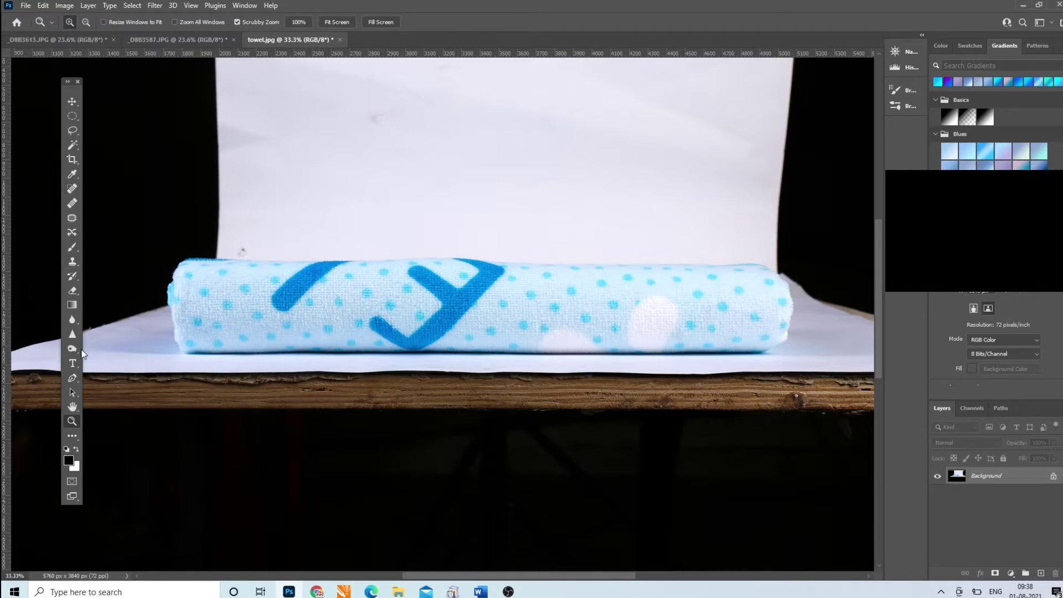
- Trace the towel's bottom-left, left end and top-left with curved Pen anchors
{"action": "left_click", "coordinate": [74, 376]}
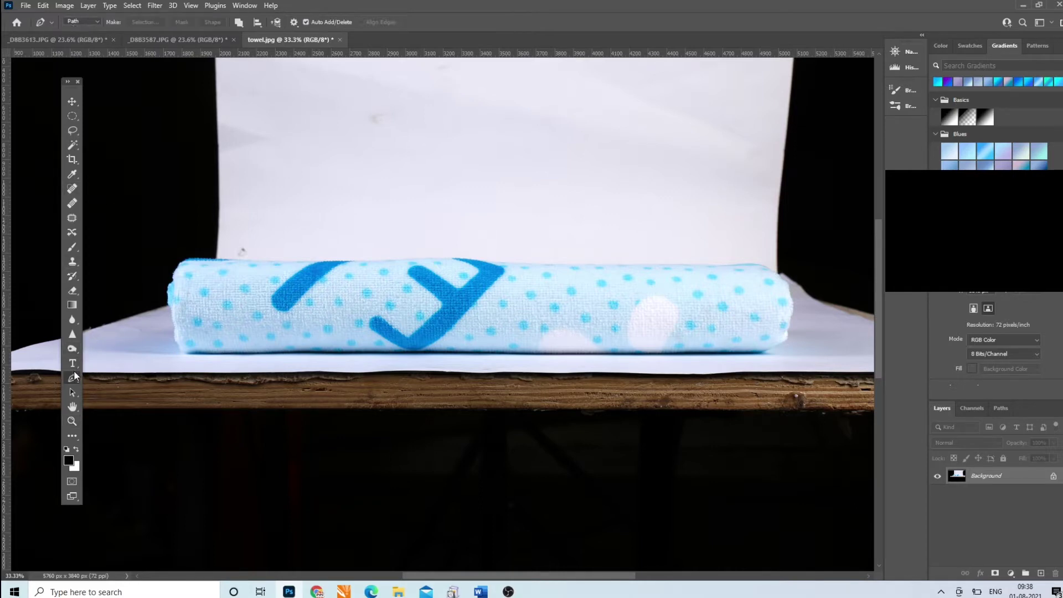
{"action": "left_click", "coordinate": [190, 350]}
{"action": "left_click_drag", "start_coordinate": [175, 323], "coordinate": [173, 296]}
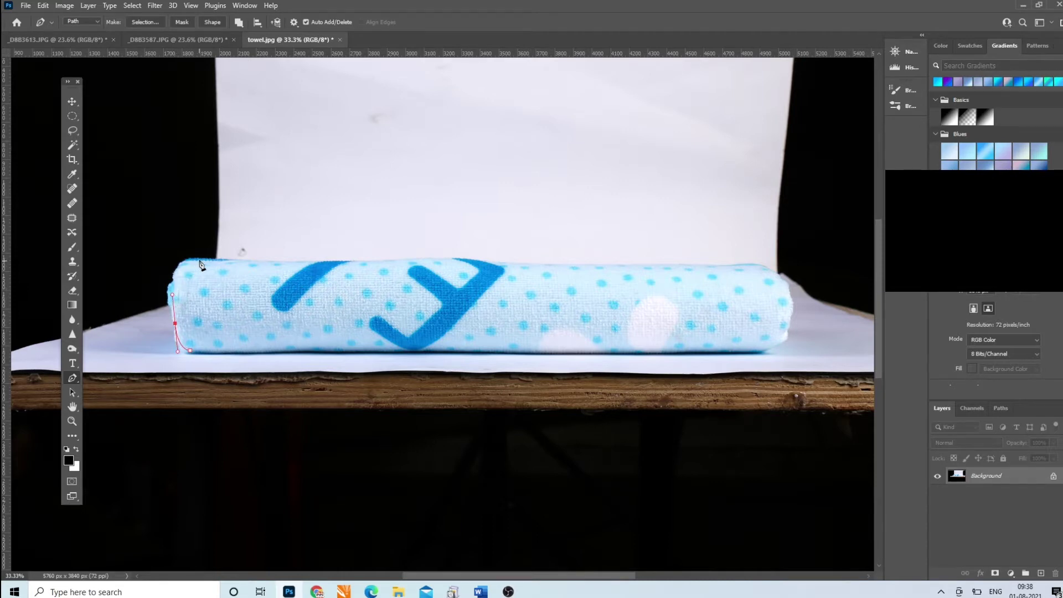
{"action": "left_click_drag", "start_coordinate": [202, 259], "coordinate": [226, 261]}
{"action": "left_click_drag", "start_coordinate": [227, 261], "coordinate": [233, 265]}
- Finish the path around the right end and bottom edge, close it, and load it as a selection
{"action": "left_click", "coordinate": [759, 264]}
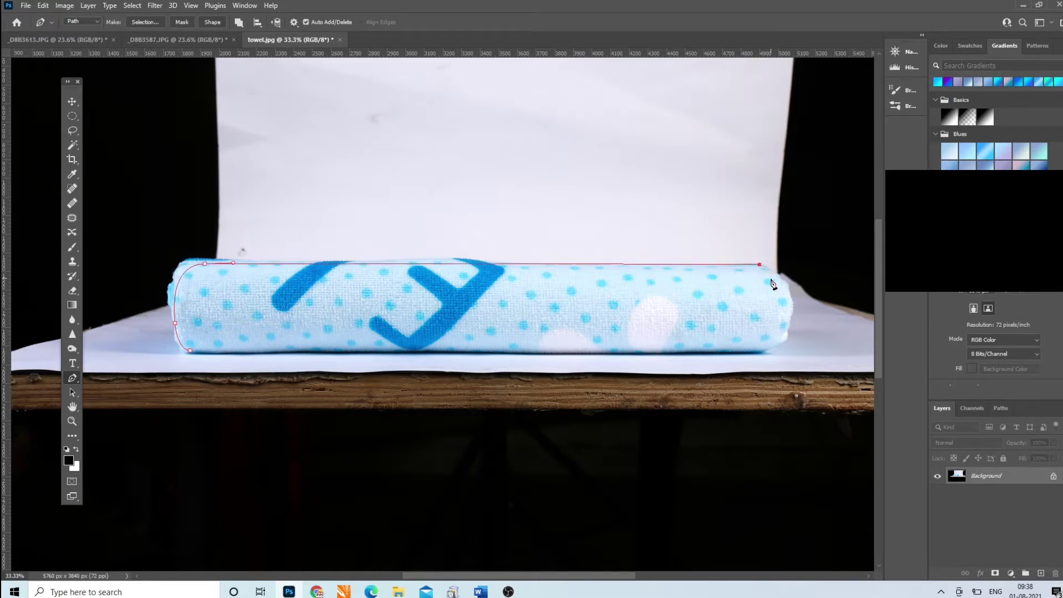
{"action": "left_click_drag", "start_coordinate": [784, 289], "coordinate": [788, 309]}
{"action": "left_click_drag", "start_coordinate": [759, 349], "coordinate": [725, 352]}
{"action": "left_click", "coordinate": [203, 355]}
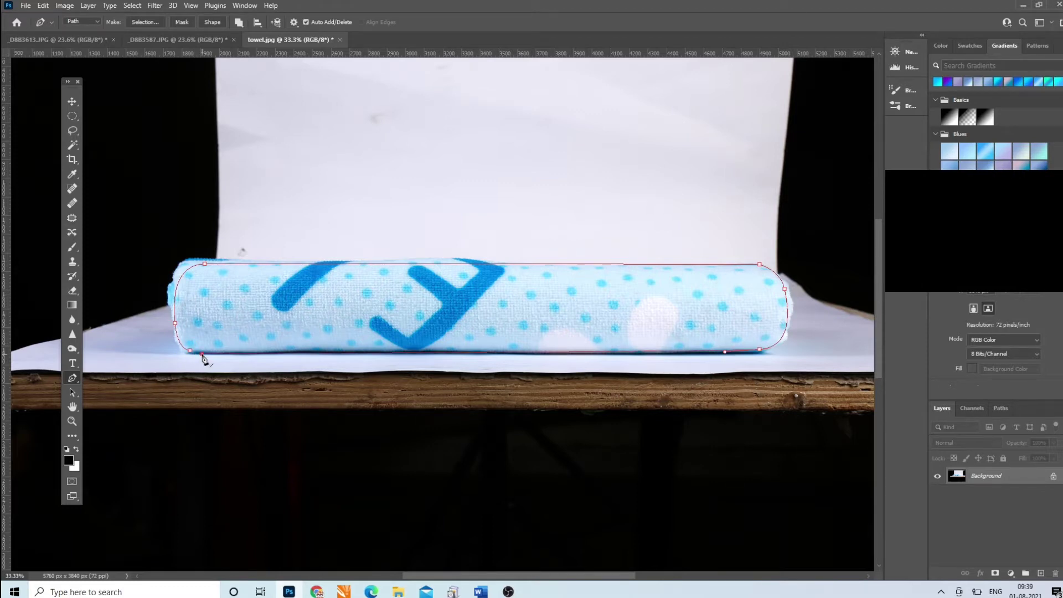
{"action": "left_click", "coordinate": [190, 351]}
{"action": "left_click_drag", "start_coordinate": [759, 350], "coordinate": [760, 353]}
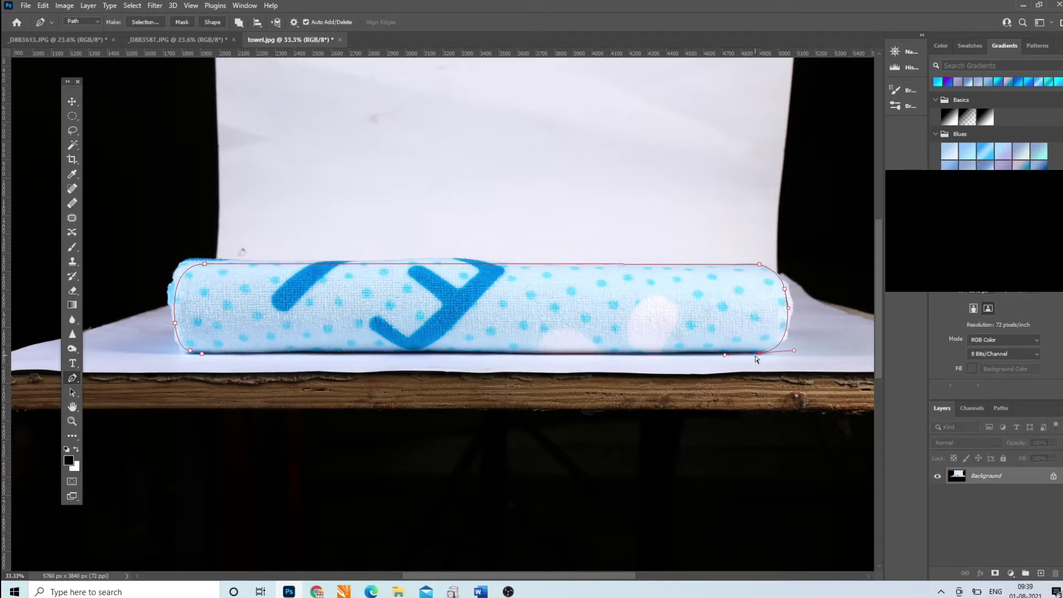
{"action": "key", "text": "ctrl+Return"}
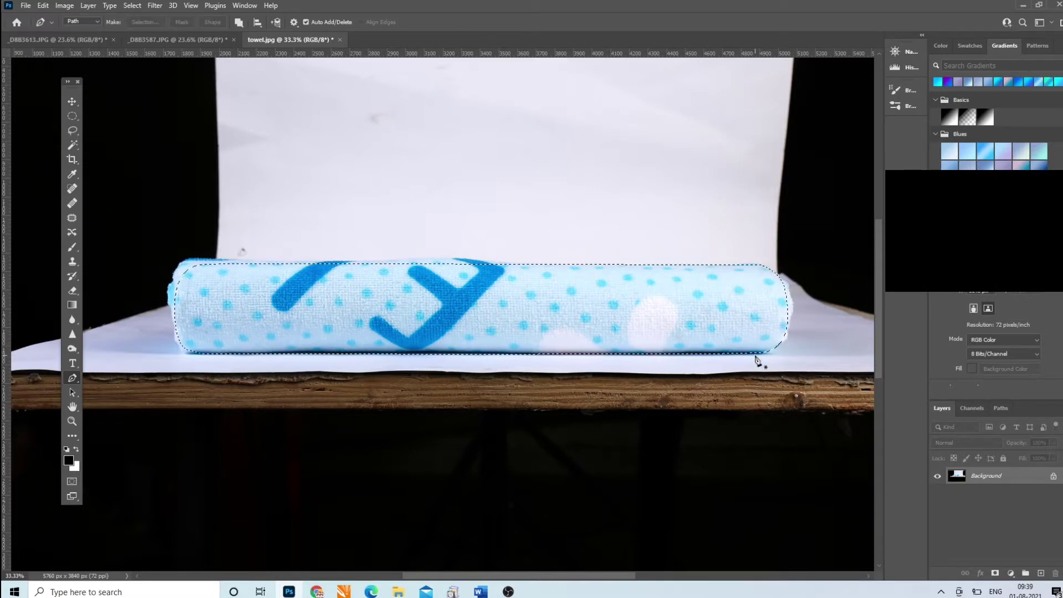
- Feather the towel selection by 2 px and copy the towel to its own layer
{"action": "key", "text": "shift+F6"}
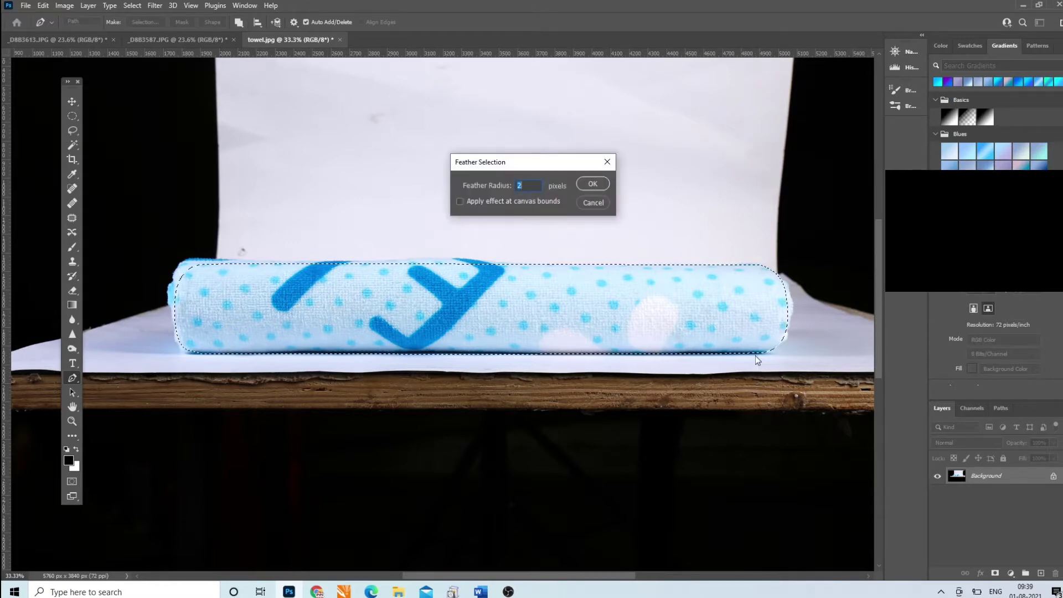
{"action": "left_click", "coordinate": [591, 185]}
{"action": "key", "text": "ctrl+j"}
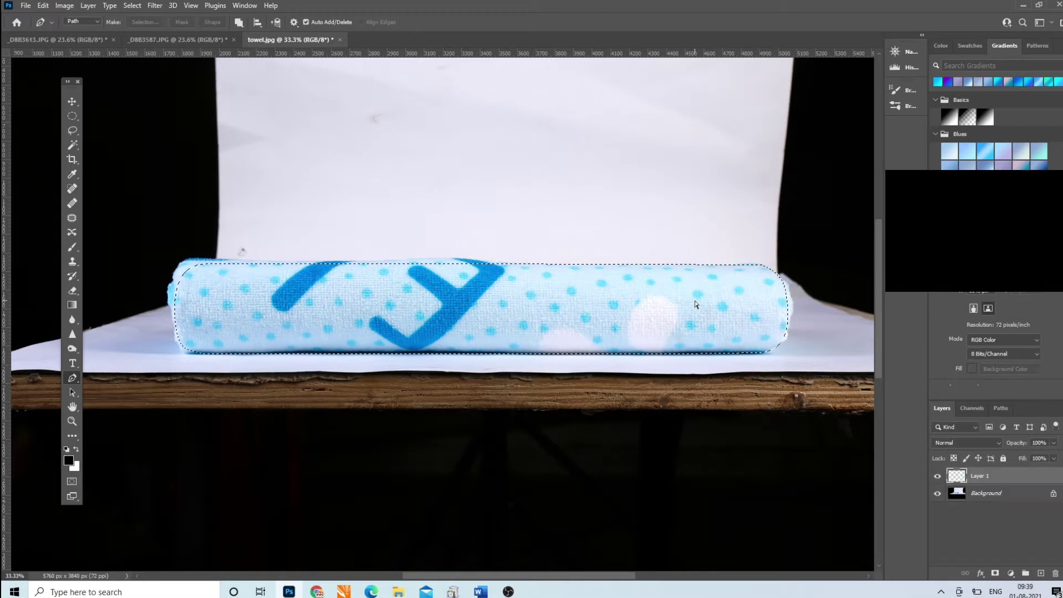
- Add a new layer just above Background and fill it with White
{"action": "left_click", "coordinate": [1007, 495]}
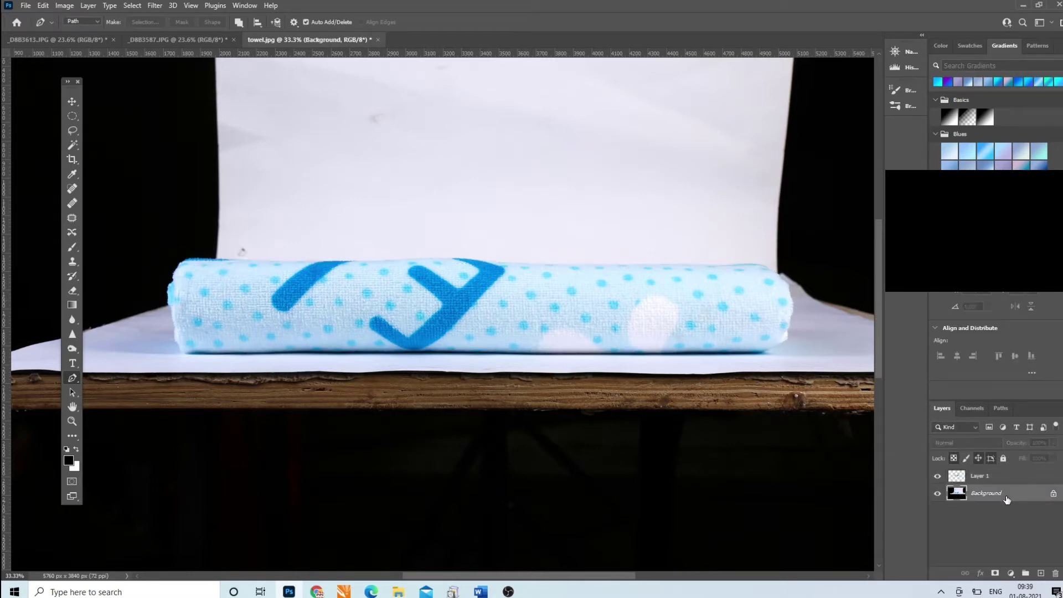
{"action": "left_click", "coordinate": [1041, 573]}
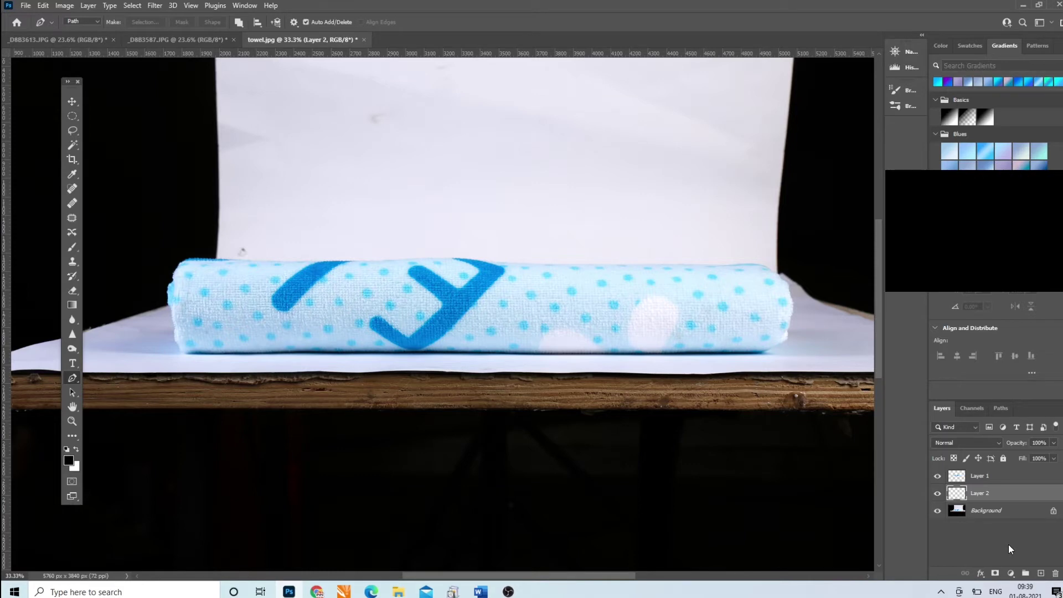
{"action": "key", "text": "shift+F5"}
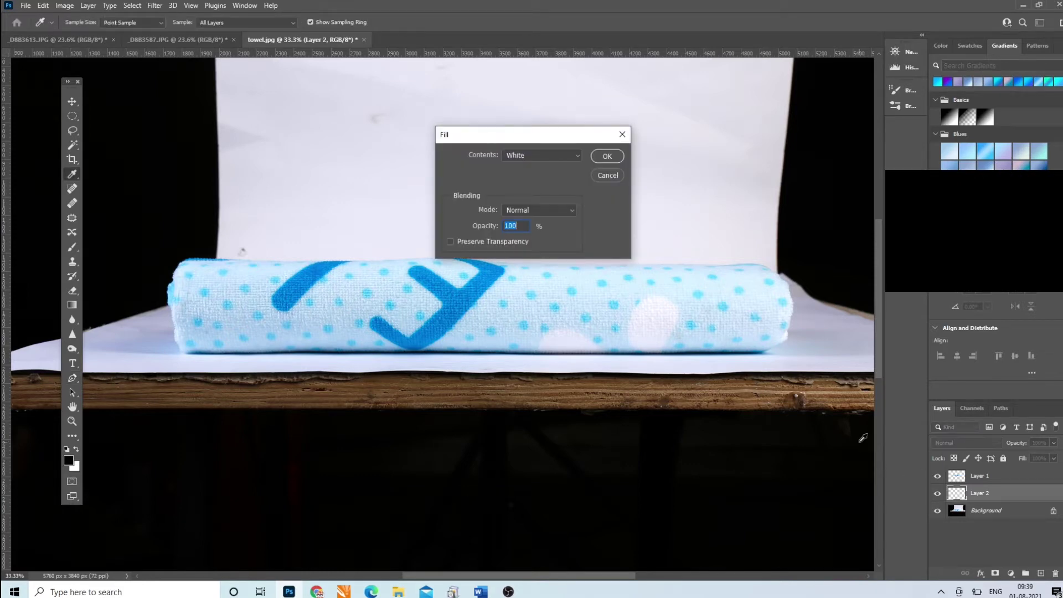
{"action": "key", "text": "p"}
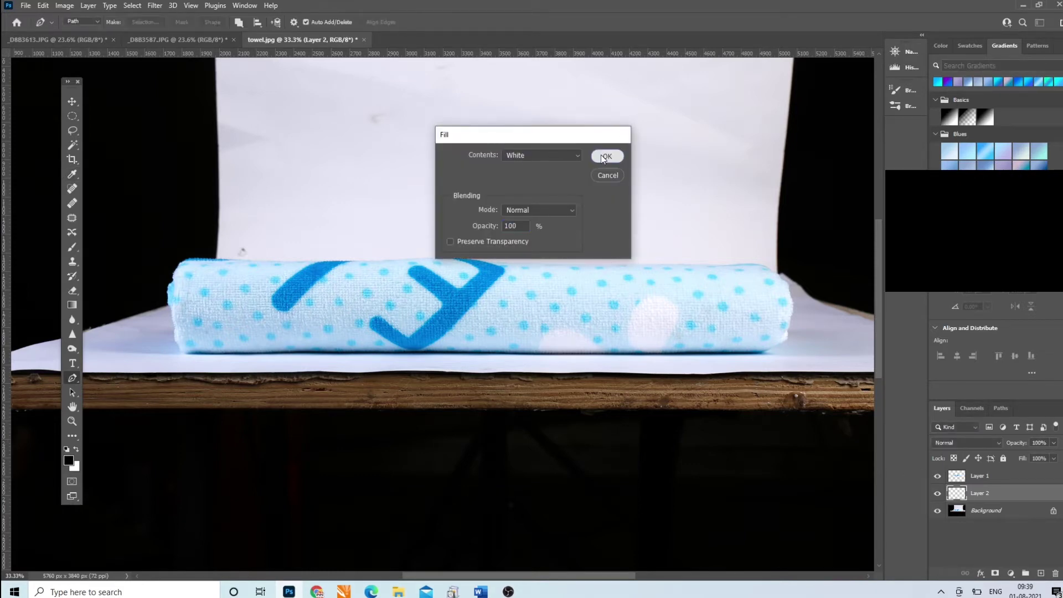
{"action": "left_click", "coordinate": [600, 156]}
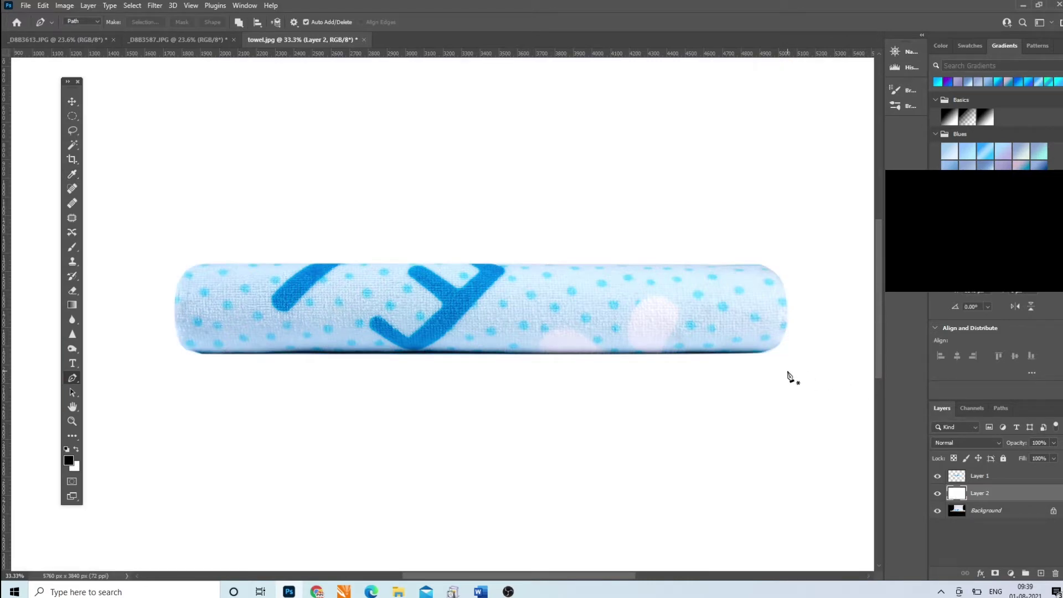
{"action": "key", "text": "ctrl+minus"}
{"action": "key", "text": "ctrl+minus"}
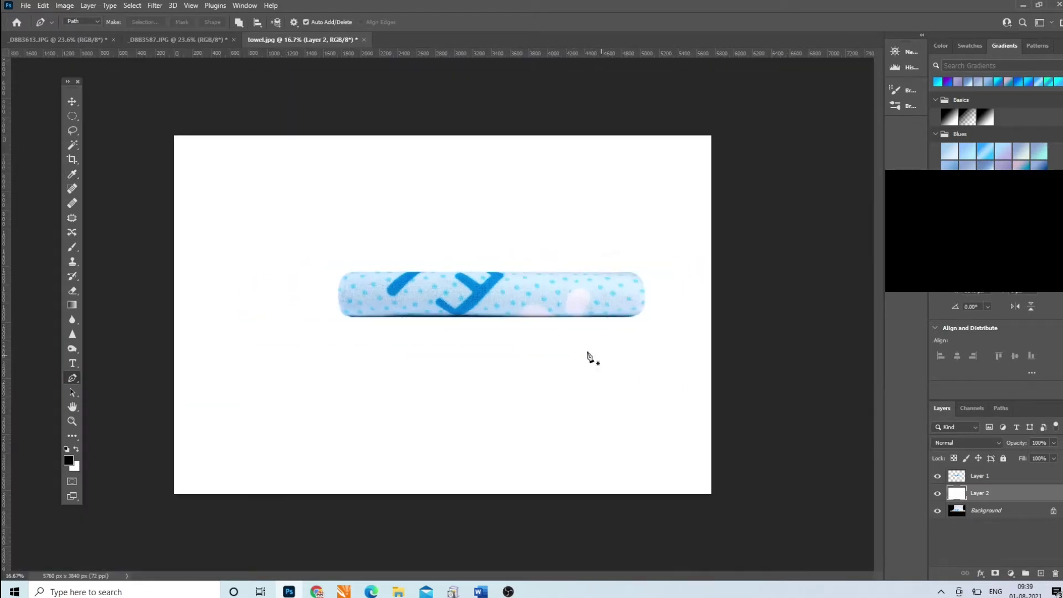
{"action": "left_click", "coordinate": [70, 103]}
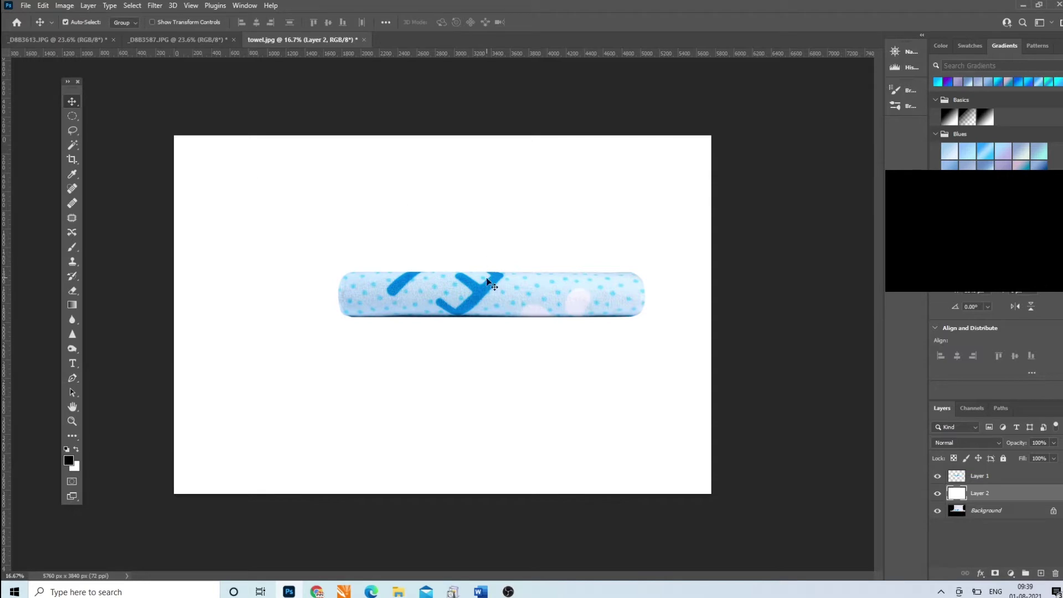
- Drag the towel lower on the canvas and stretch it to about 113% height
{"action": "mouse_move", "coordinate": [484, 289]}
{"action": "left_mouse_down"}
{"action": "mouse_move", "coordinate": [424, 371]}
{"action": "mouse_move", "coordinate": [476, 385]}
{"action": "left_mouse_up"}
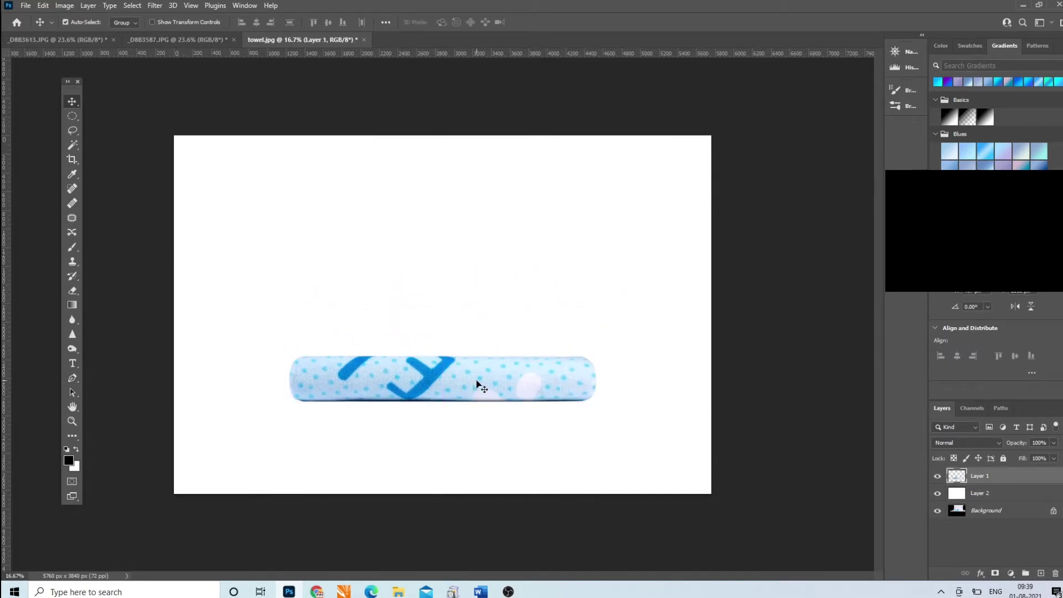
{"action": "key", "text": "ctrl"}
{"action": "key", "text": "ctrl+t"}
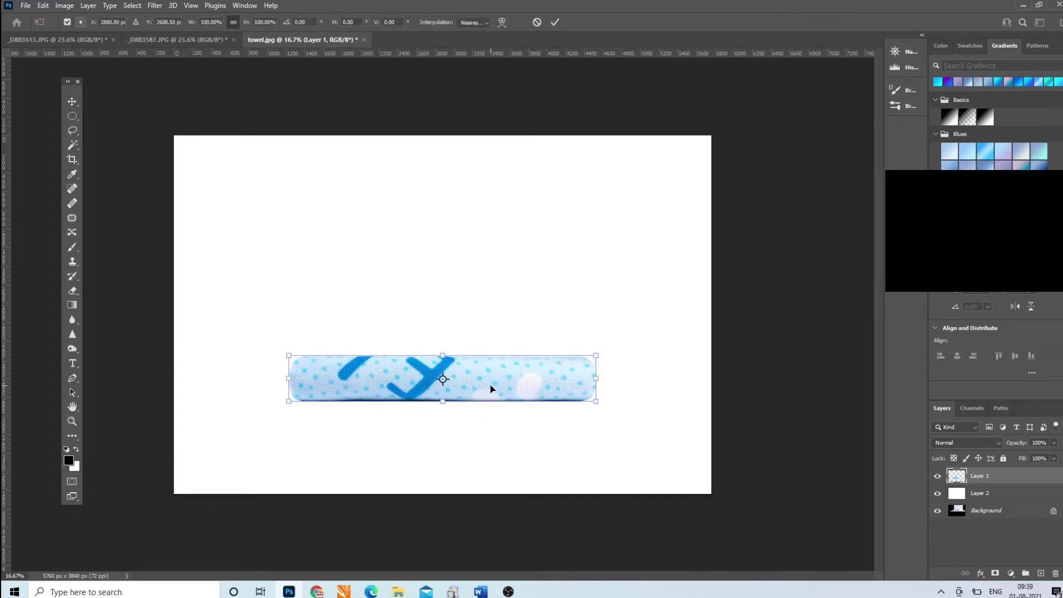
{"action": "left_click_drag", "start_coordinate": [445, 354], "coordinate": [445, 347]}
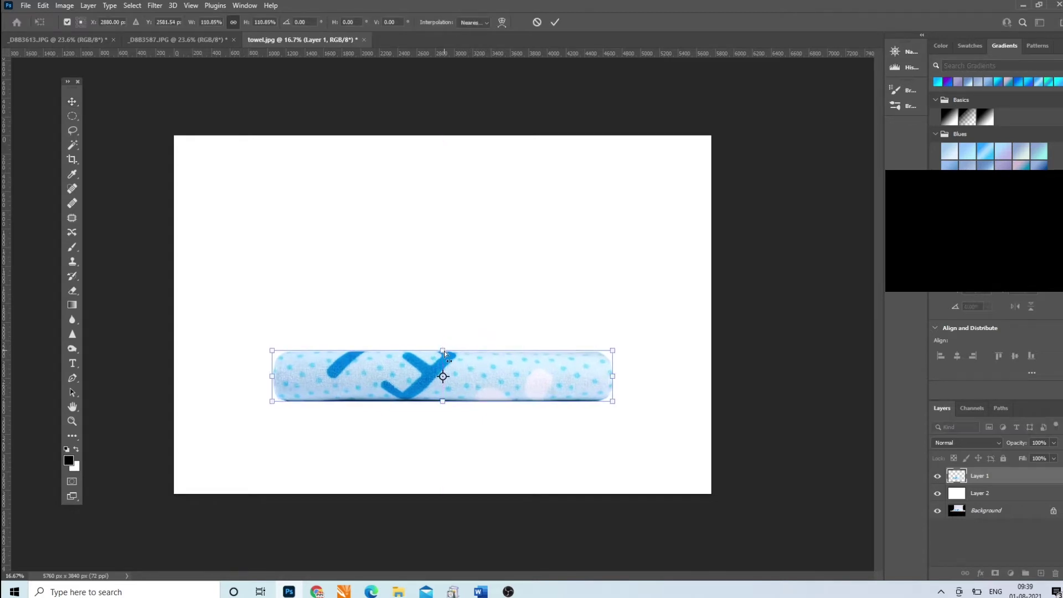
{"action": "key", "text": "ctrl+z"}
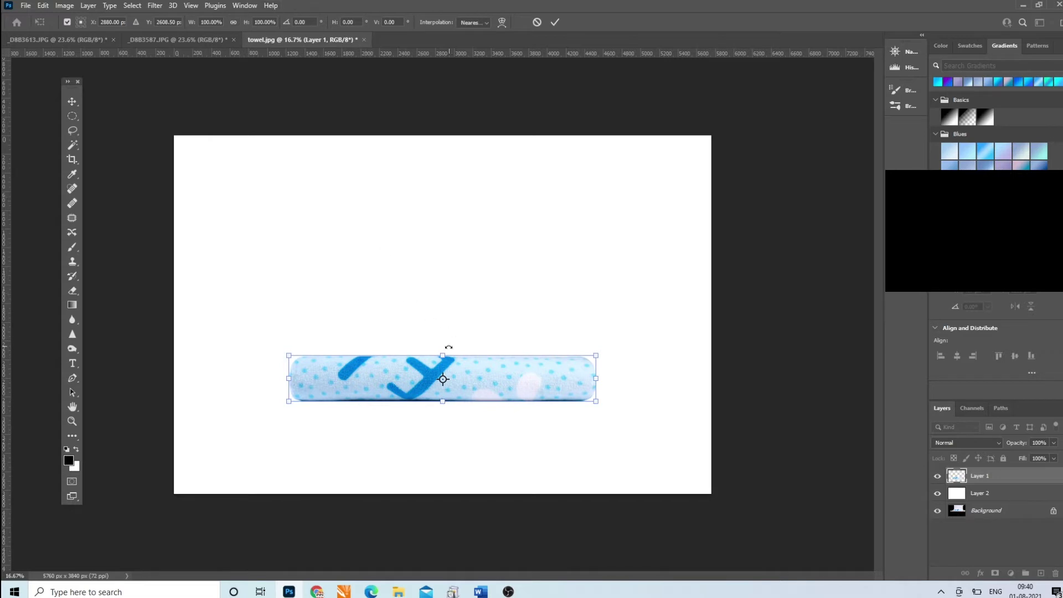
{"action": "left_click_drag", "start_coordinate": [444, 353], "coordinate": [442, 348]}
{"action": "key", "text": "Return"}
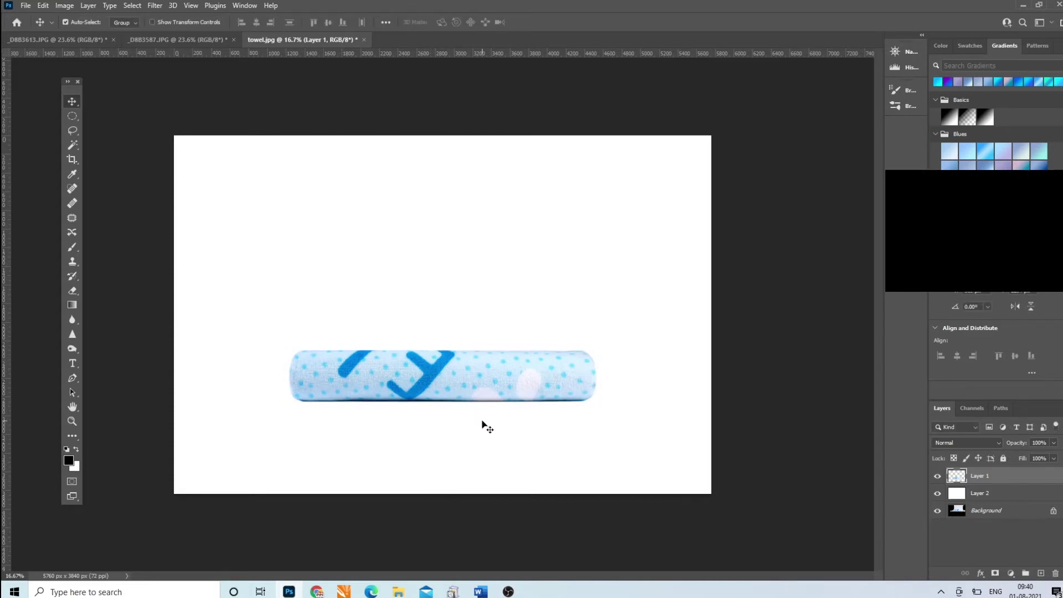
- Duplicate the towel twice, stacking each copy above, and merge all three into Layer 1
{"action": "key", "text": "ctrl+j"}
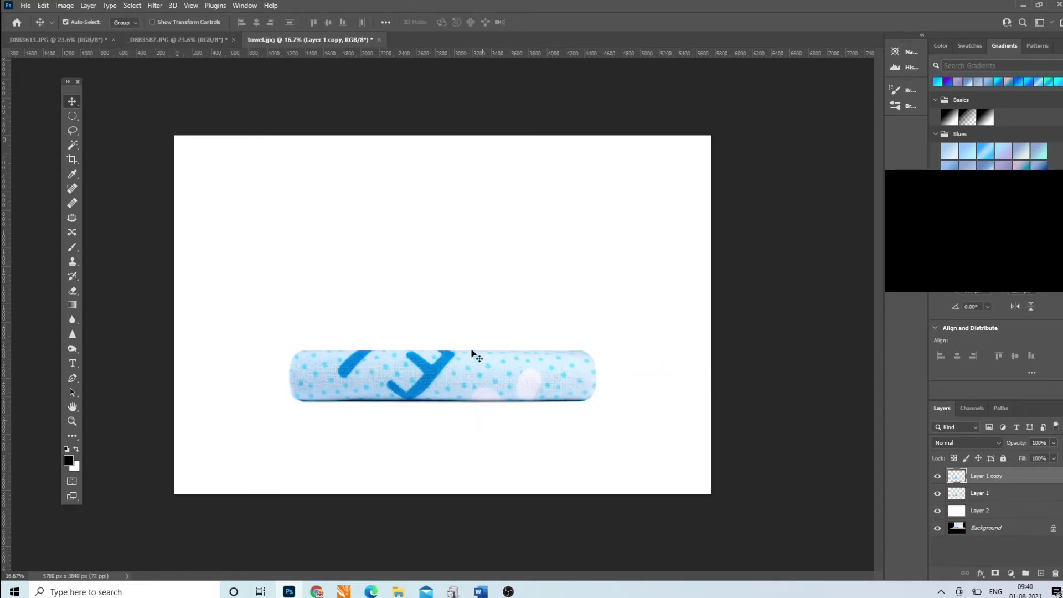
{"action": "left_click_drag", "start_coordinate": [476, 371], "coordinate": [476, 316]}
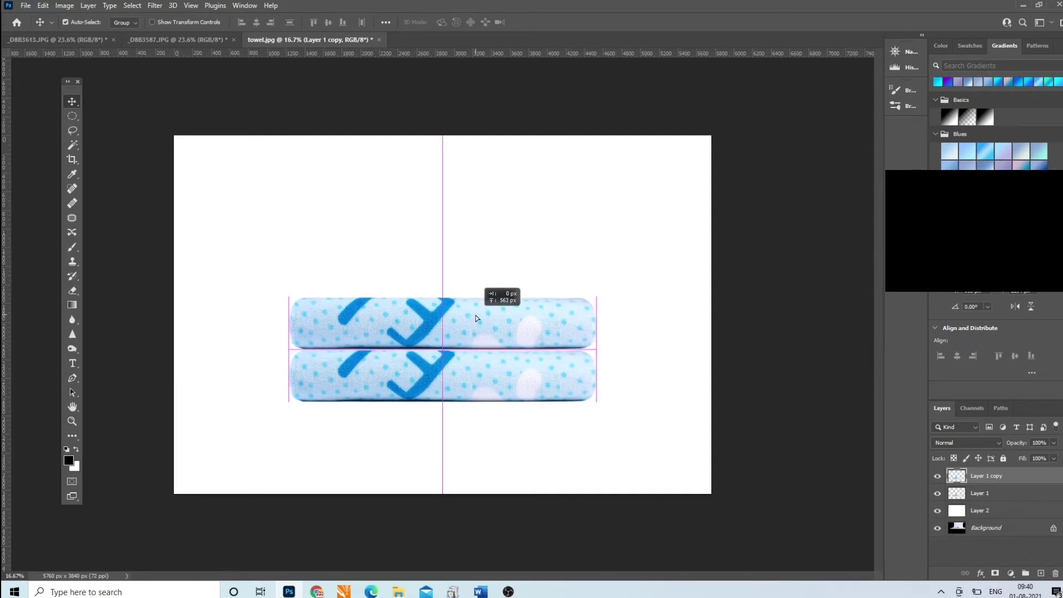
{"action": "left_click_drag", "start_coordinate": [481, 328], "coordinate": [483, 330]}
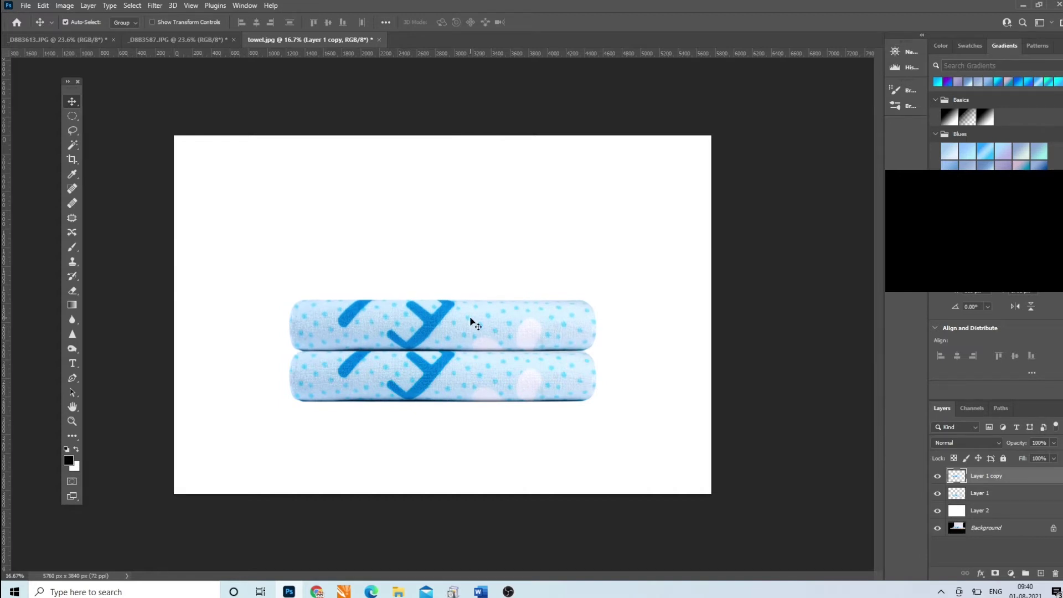
{"action": "key", "text": "ctrl+j"}
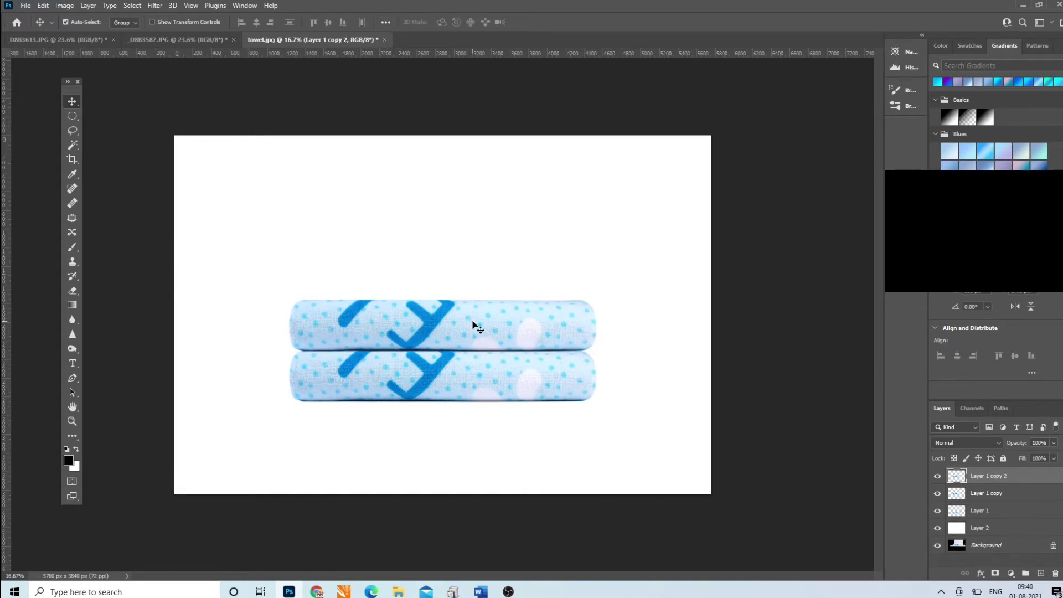
{"action": "mouse_move", "coordinate": [474, 327]}
{"action": "left_mouse_down"}
{"action": "mouse_move", "coordinate": [470, 268]}
{"action": "mouse_move", "coordinate": [471, 277]}
{"action": "left_mouse_up"}
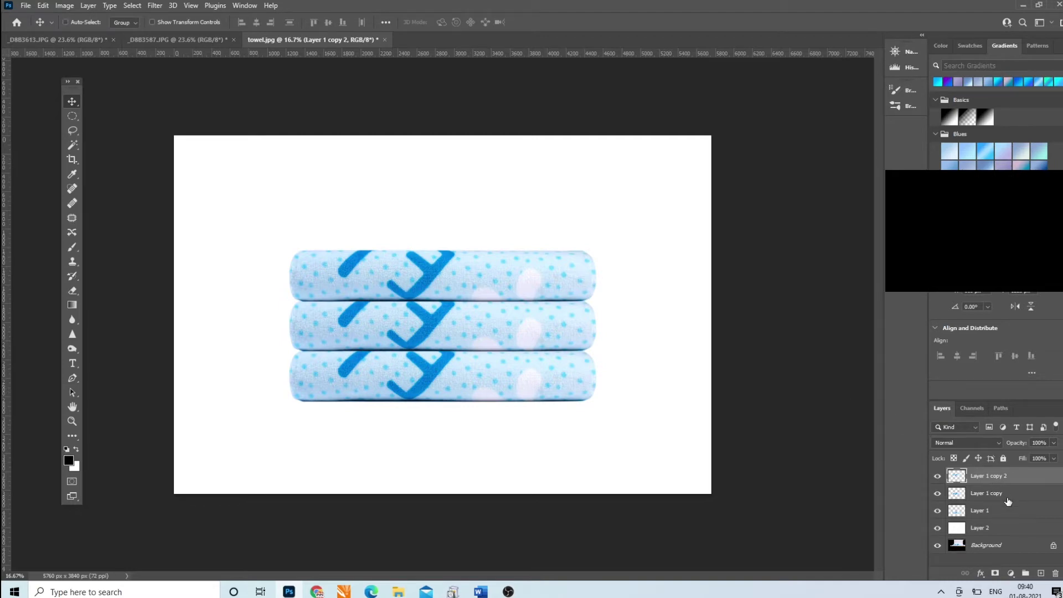
{"action": "key", "text": "ctrl+e"}
{"action": "key", "text": "ctrl+e"}
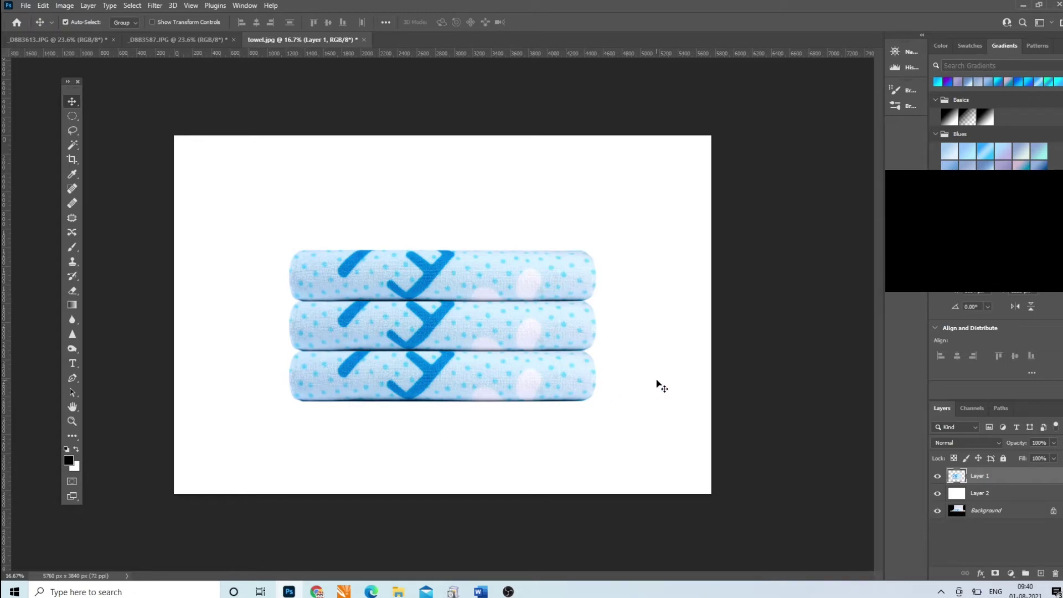
- Create a new Layer 3 and brush a soft black shadow along the towels' bottom edge
{"action": "left_click", "coordinate": [999, 493]}
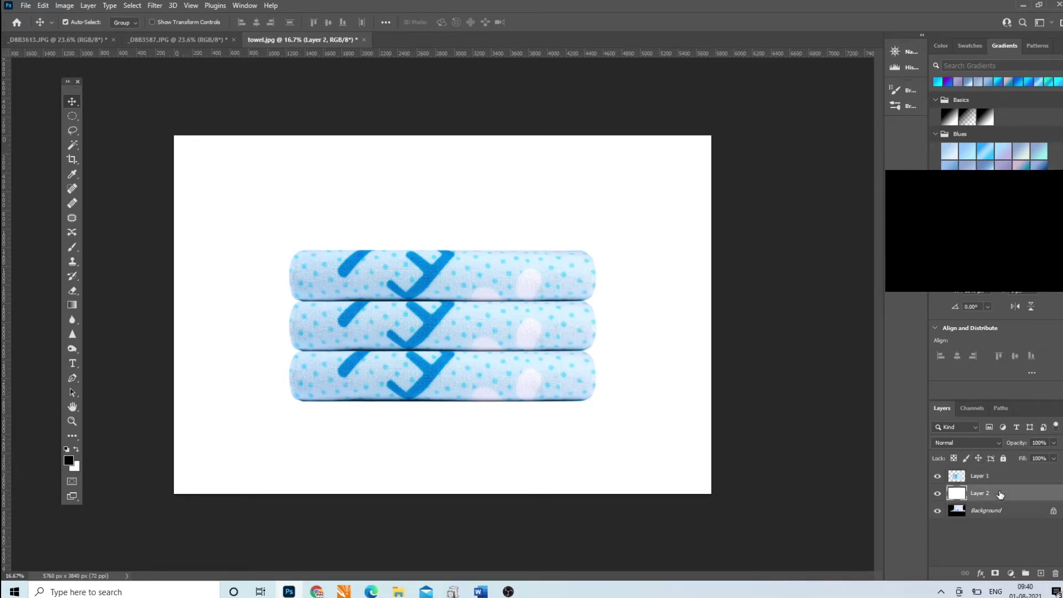
{"action": "left_click", "coordinate": [1040, 572]}
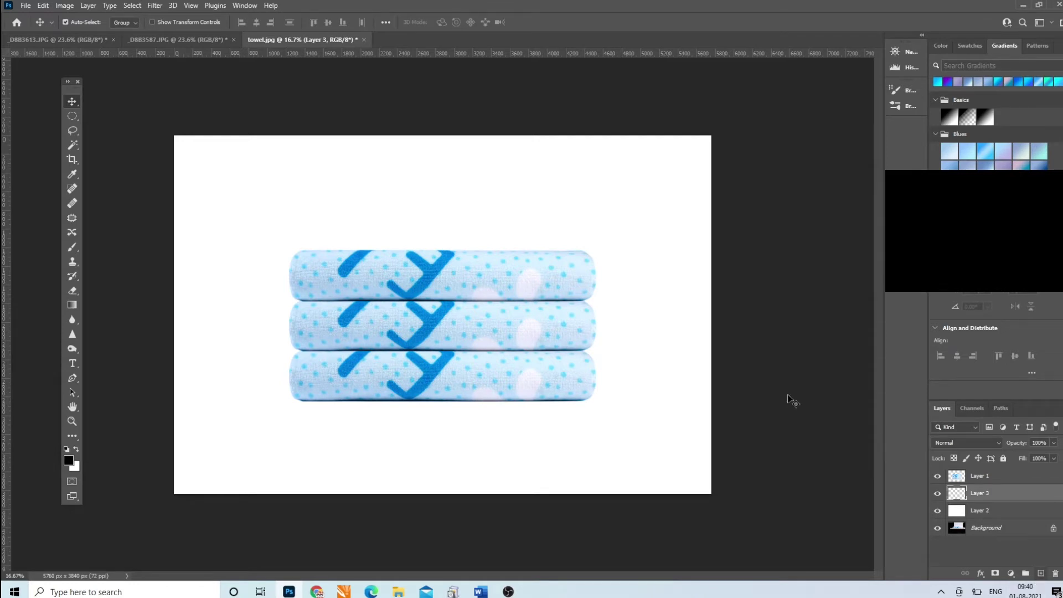
{"action": "left_click", "coordinate": [72, 247]}
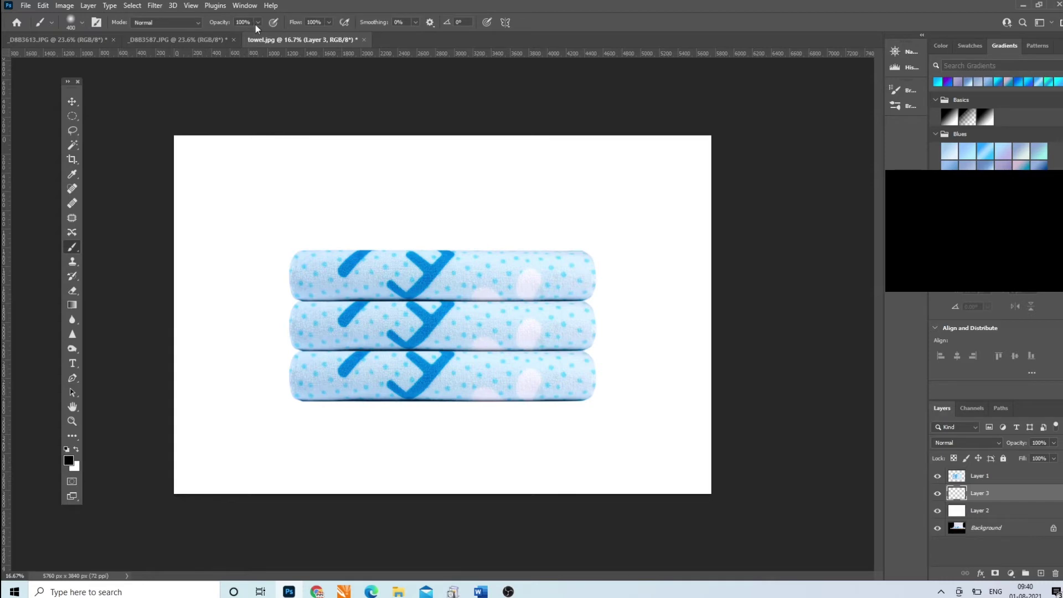
{"action": "left_click", "coordinate": [82, 23]}
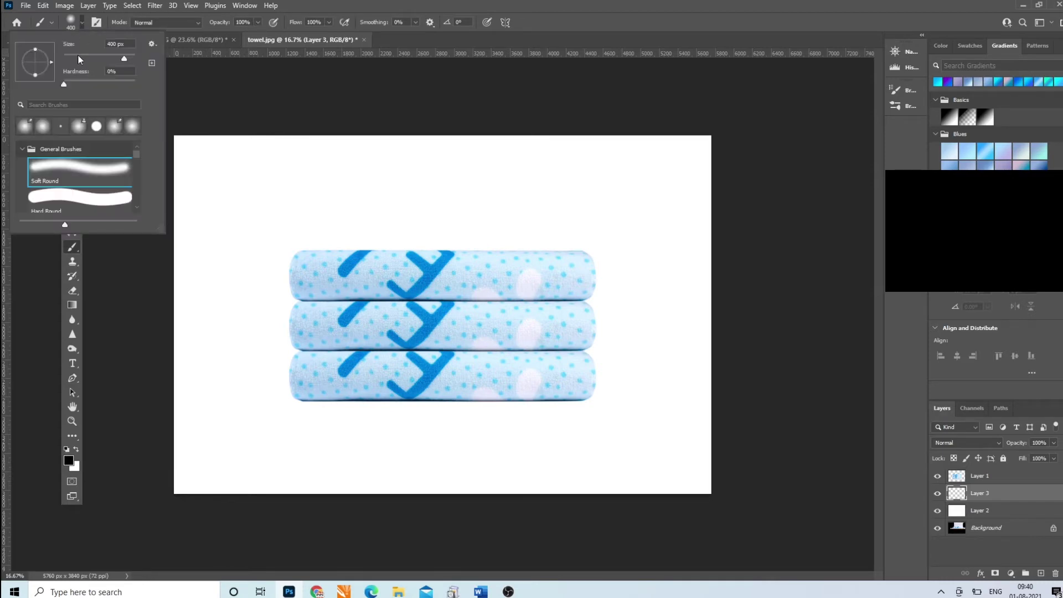
{"action": "left_click", "coordinate": [542, 3]}
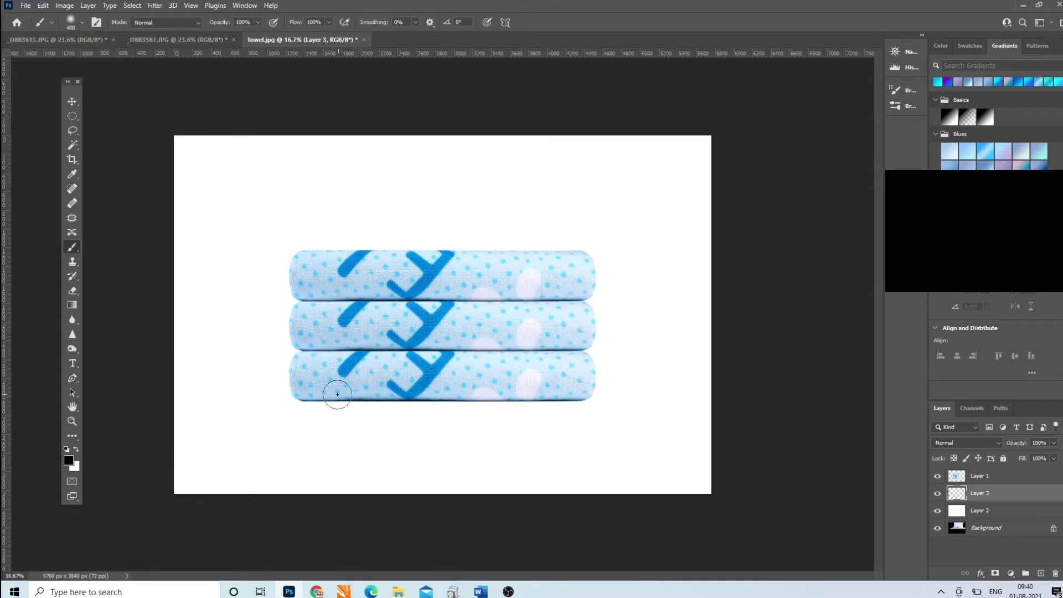
{"action": "left_click", "coordinate": [305, 401]}
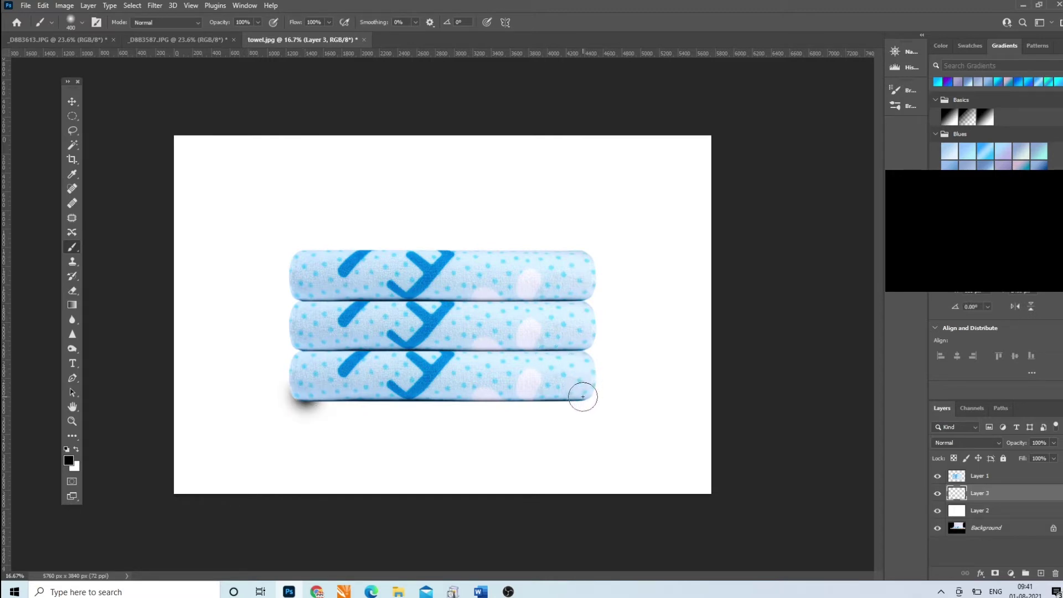
{"action": "left_click", "coordinate": [585, 393], "text": "shift"}
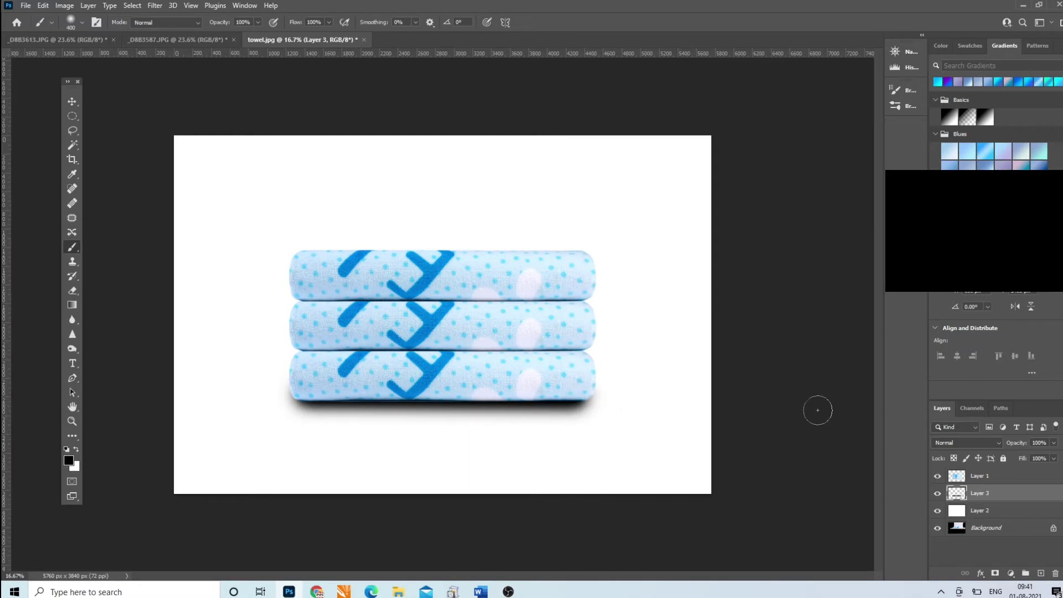
- Erase along the shadow strip so only a faint soft edge remains
{"action": "left_click", "coordinate": [71, 293]}
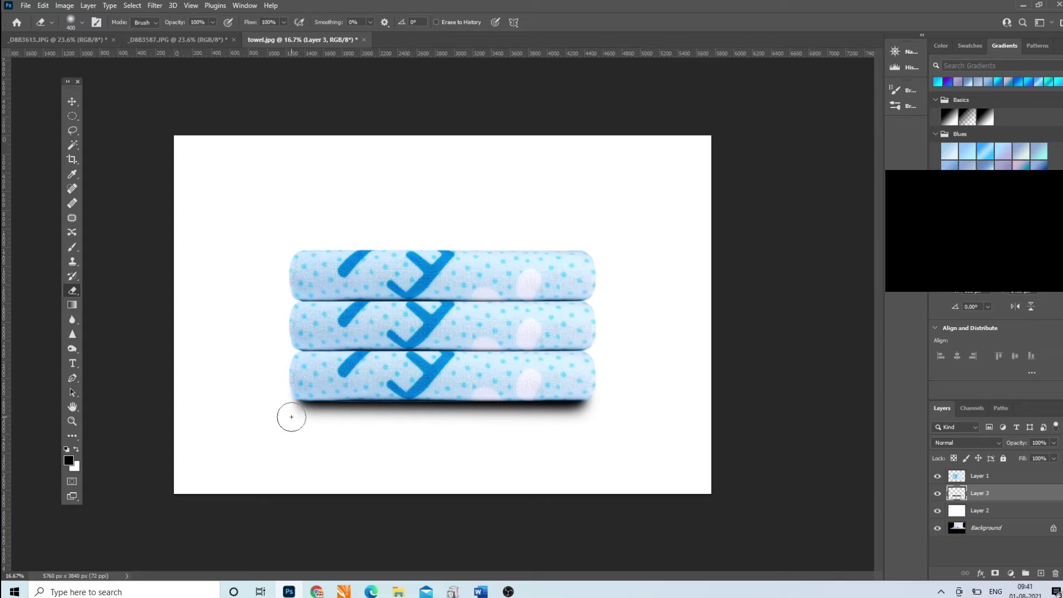
{"action": "left_click", "coordinate": [587, 410], "text": "shift"}
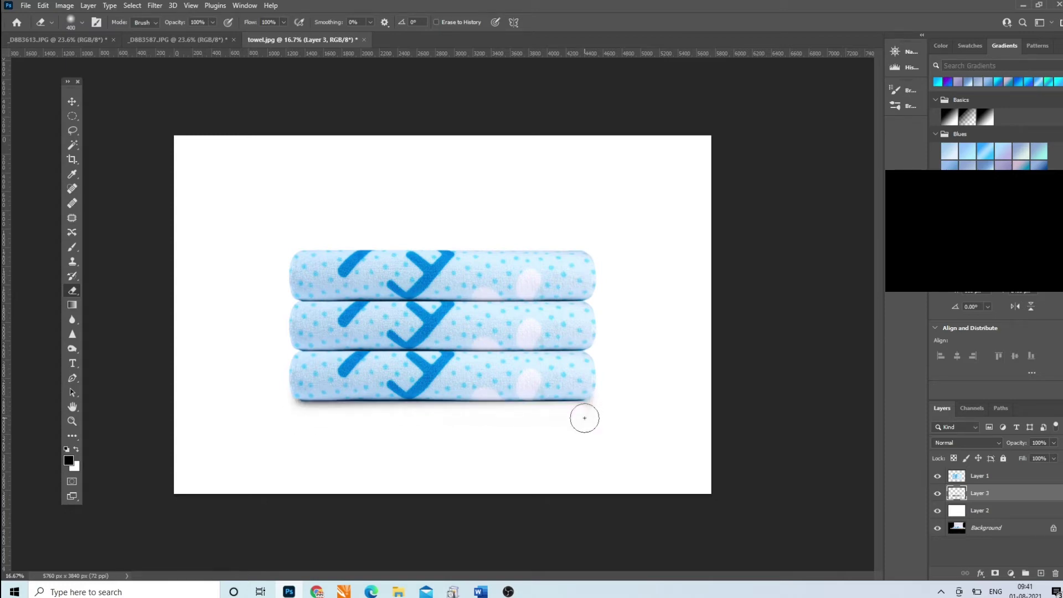
{"action": "key", "text": "ctrl+z"}
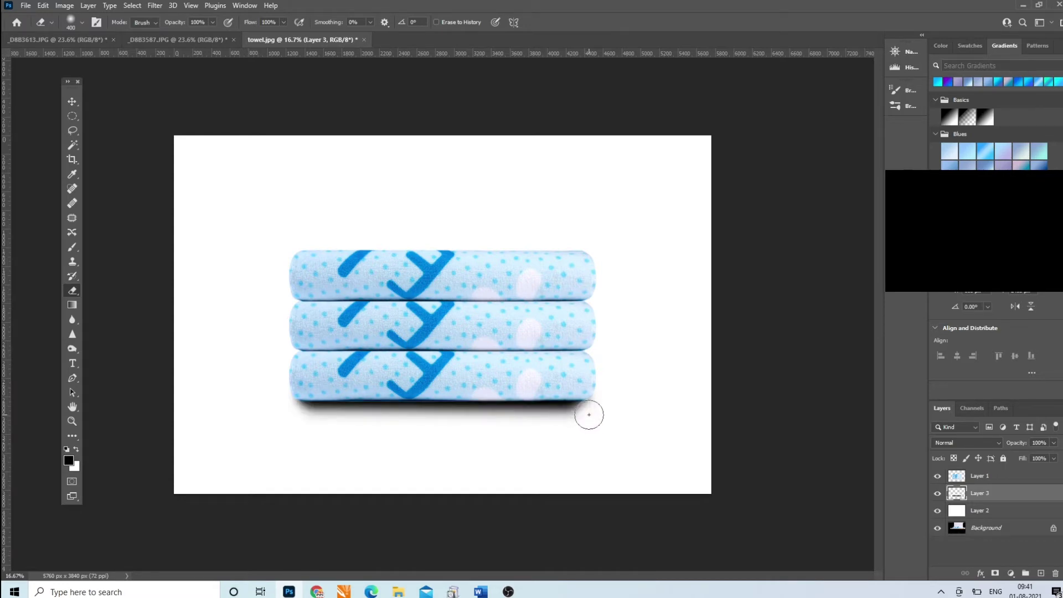
{"action": "left_click", "coordinate": [304, 416], "text": "shift"}
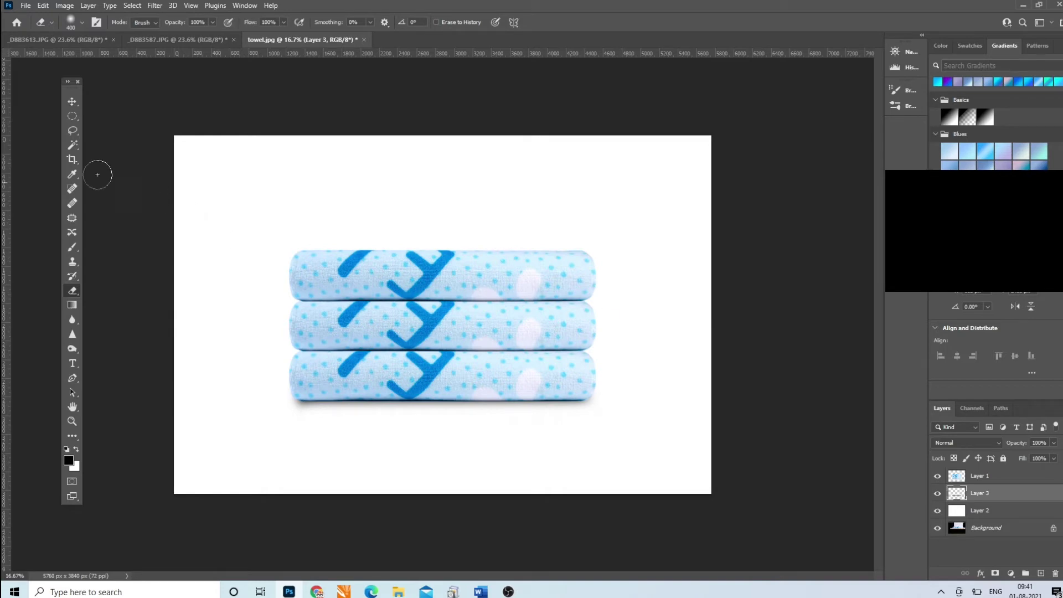
- Crop to an 1100 × 1100 px square with the towels shifted up to sit centred
{"action": "left_click", "coordinate": [71, 159]}
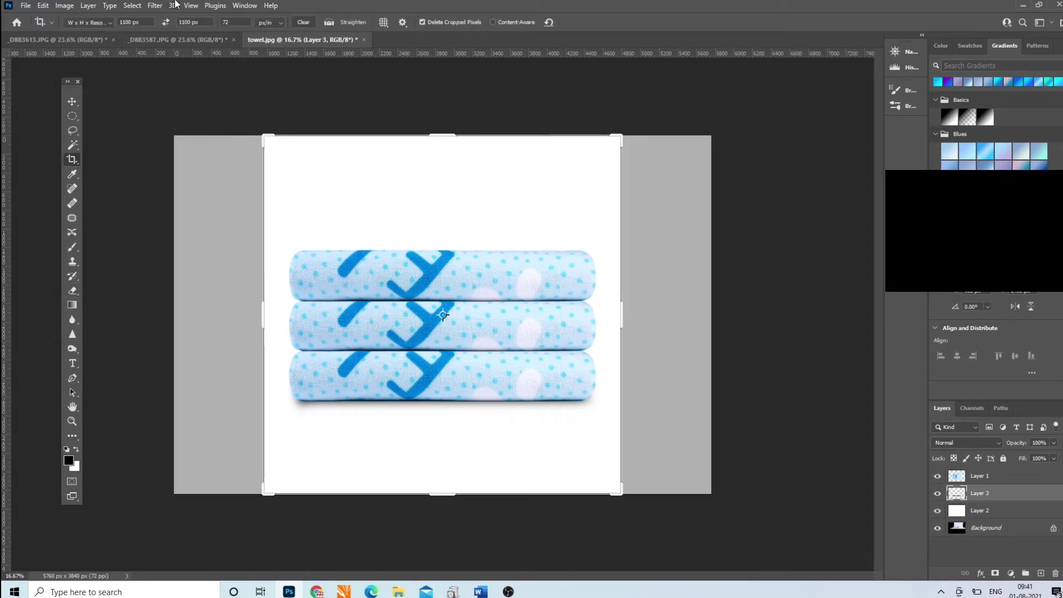
{"action": "left_click", "coordinate": [136, 22]}
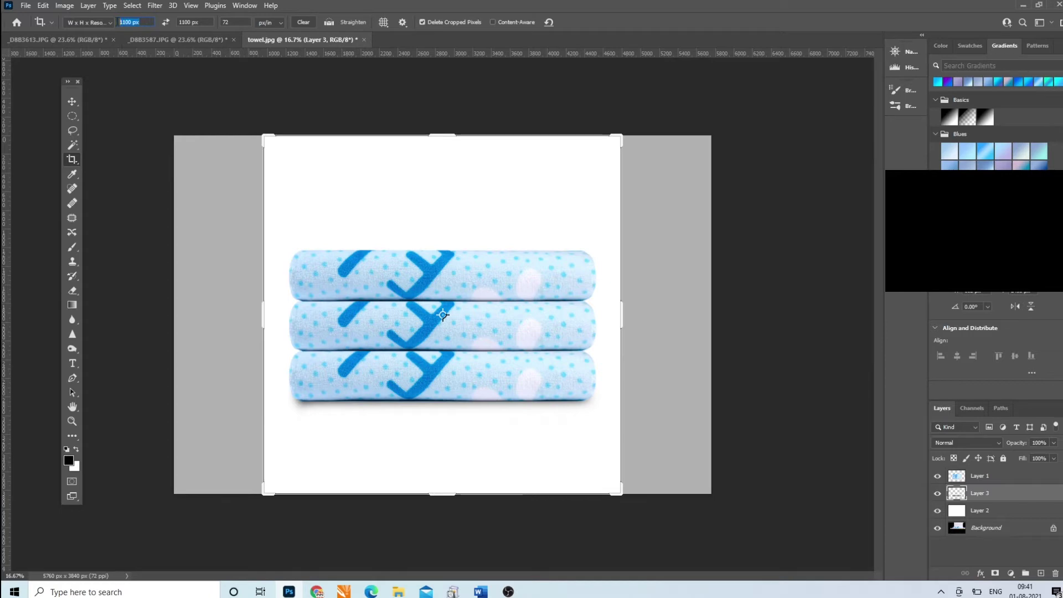
{"action": "left_click", "coordinate": [203, 23]}
{"action": "left_click", "coordinate": [74, 103]}
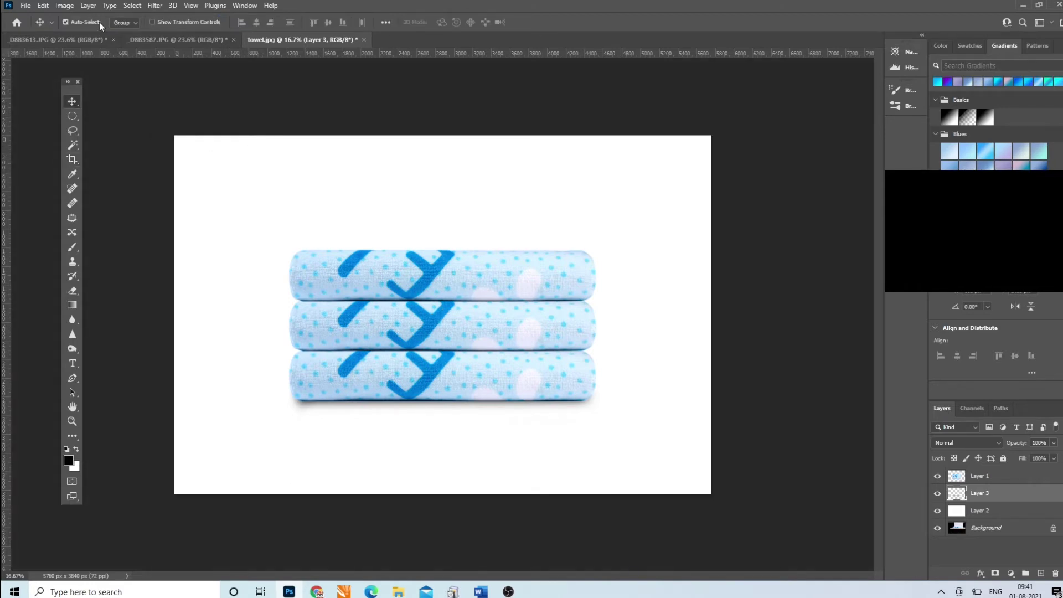
{"action": "left_click", "coordinate": [73, 159]}
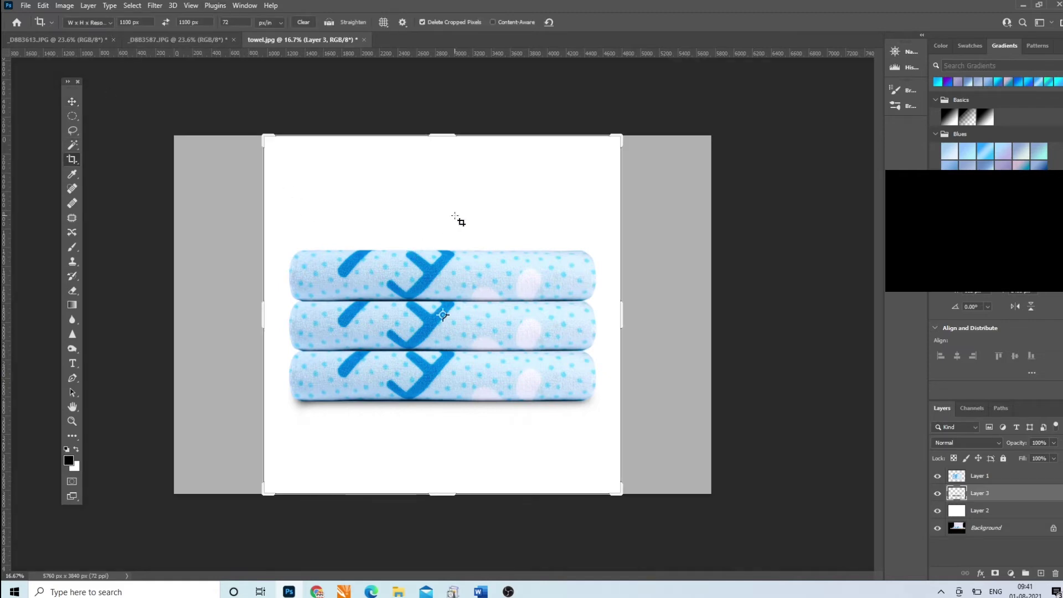
{"action": "left_click", "coordinate": [650, 130]}
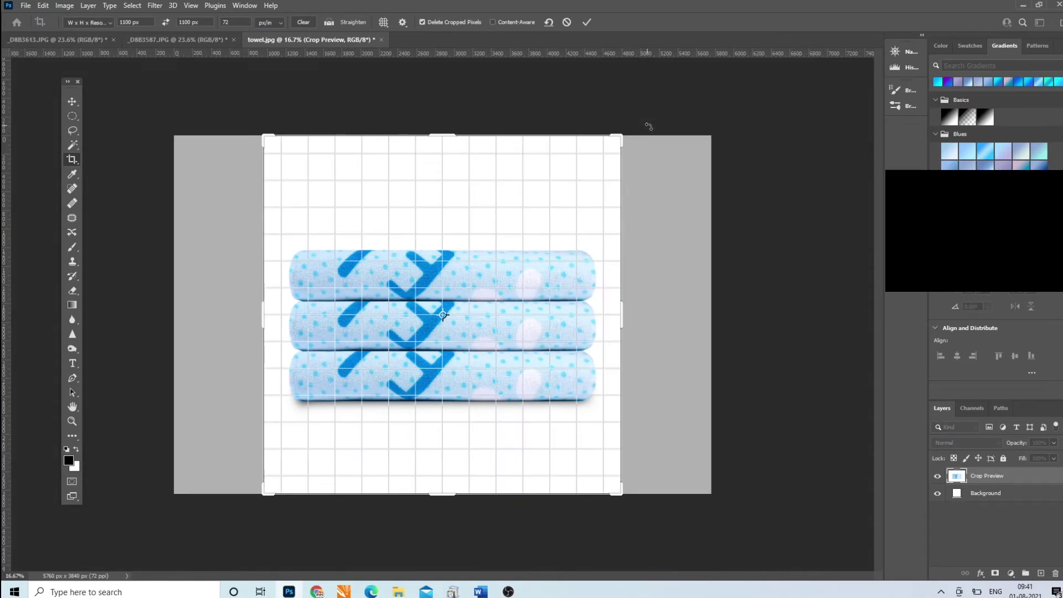
{"action": "left_click_drag", "start_coordinate": [546, 286], "coordinate": [545, 275]}
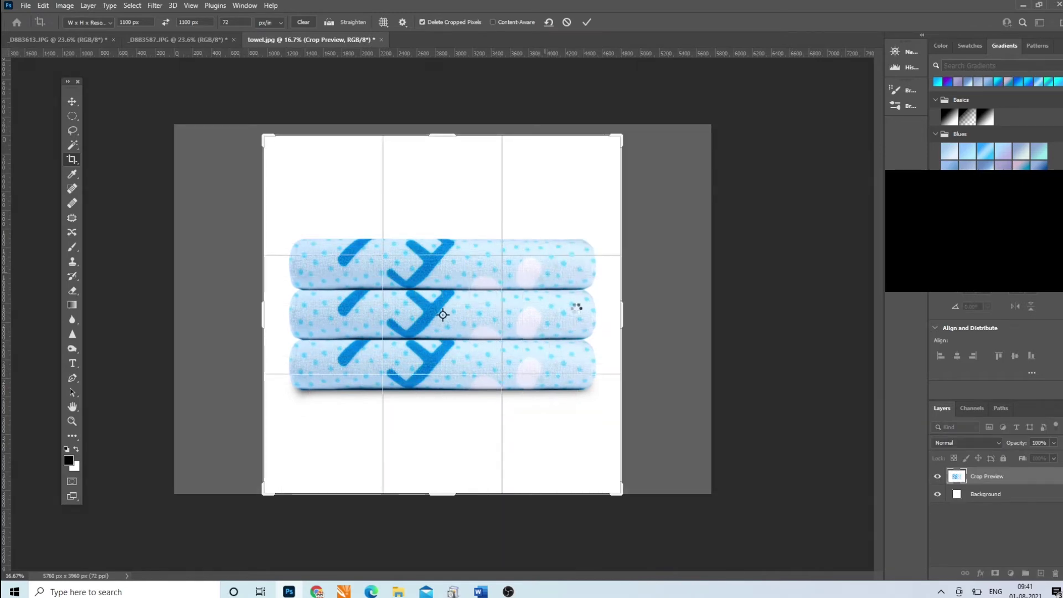
{"action": "key", "text": "Return"}
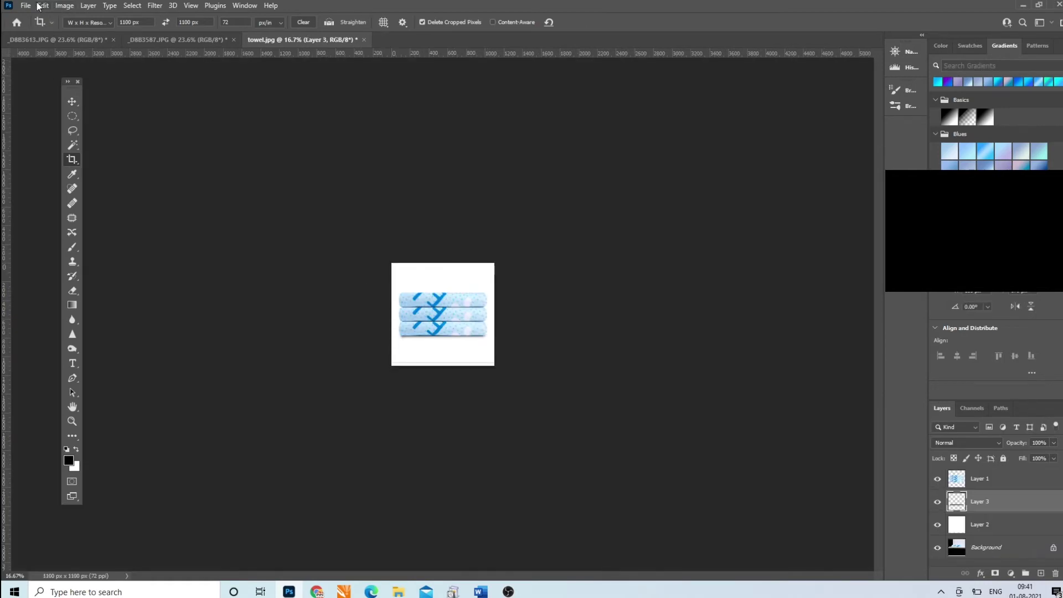
- Switch to the _D8B3587.JPG document and zoom out to 16.7% to see it whole
{"action": "left_click", "coordinate": [25, 5]}
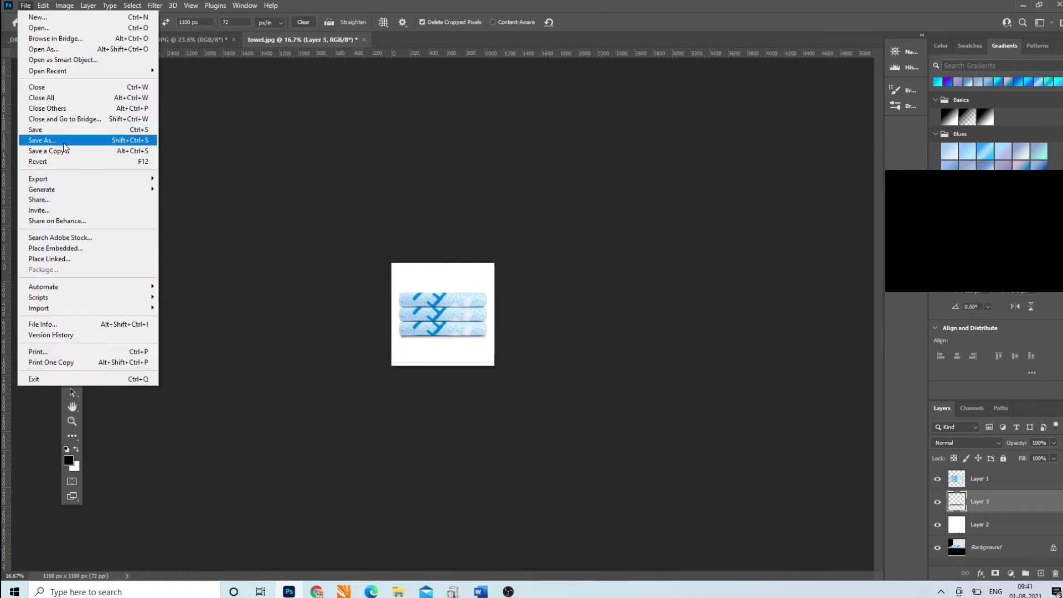
{"action": "left_click", "coordinate": [540, 115]}
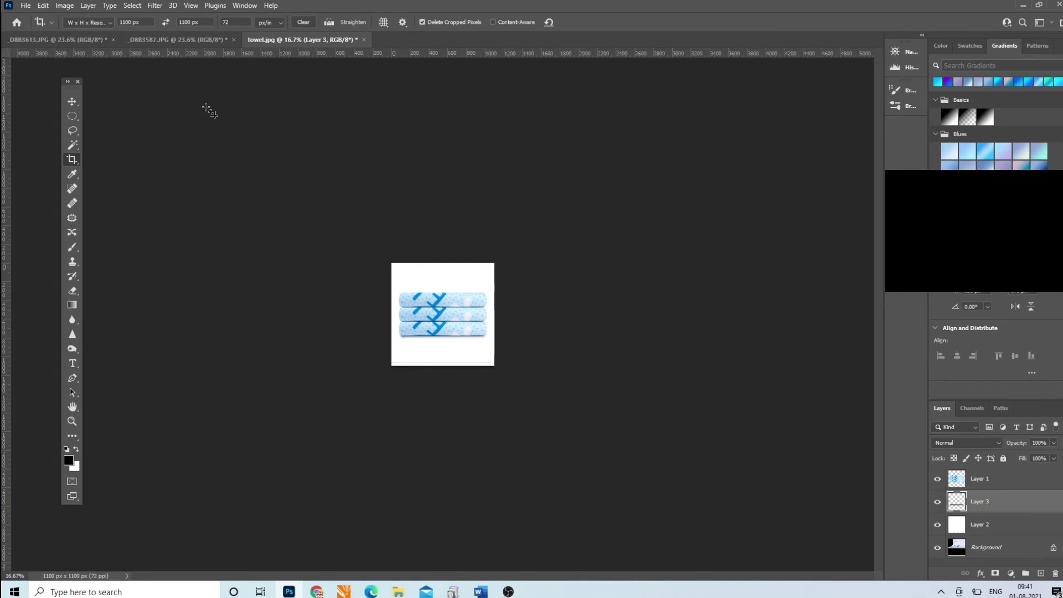
{"action": "left_click", "coordinate": [91, 39]}
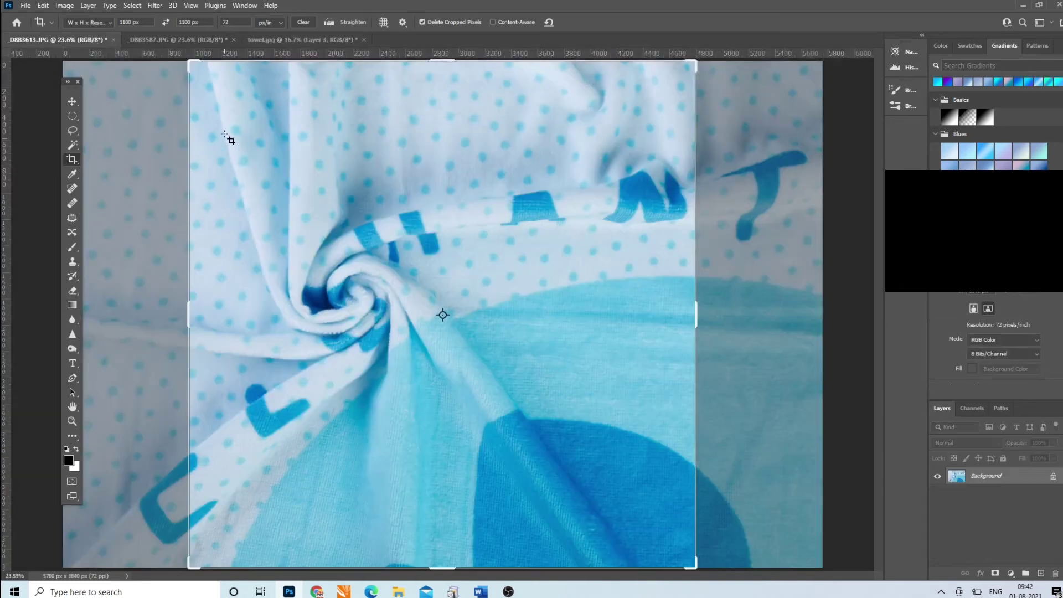
{"action": "left_click", "coordinate": [167, 39]}
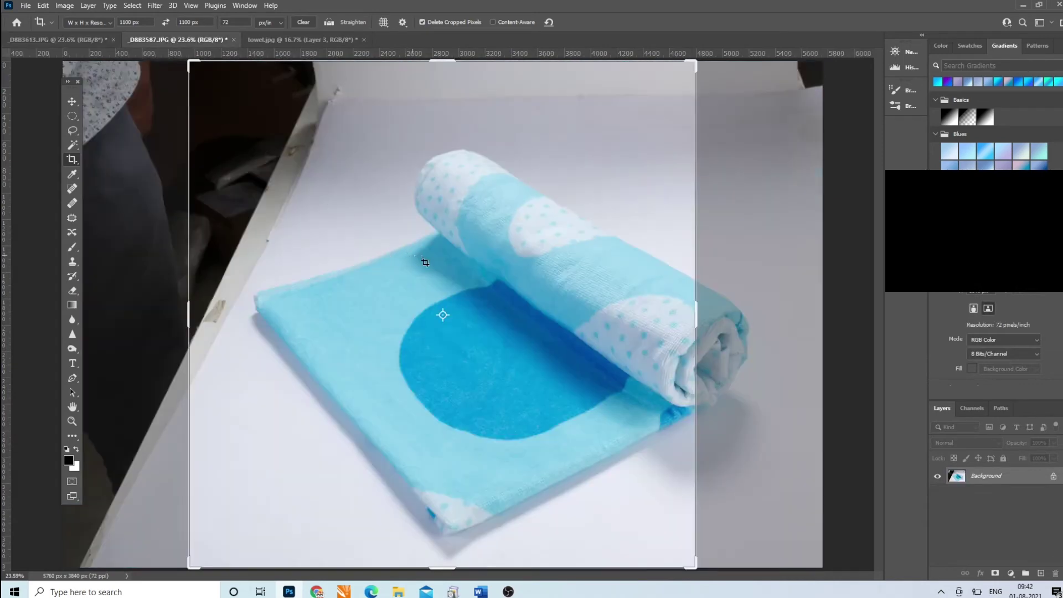
{"action": "left_click", "coordinate": [71, 423]}
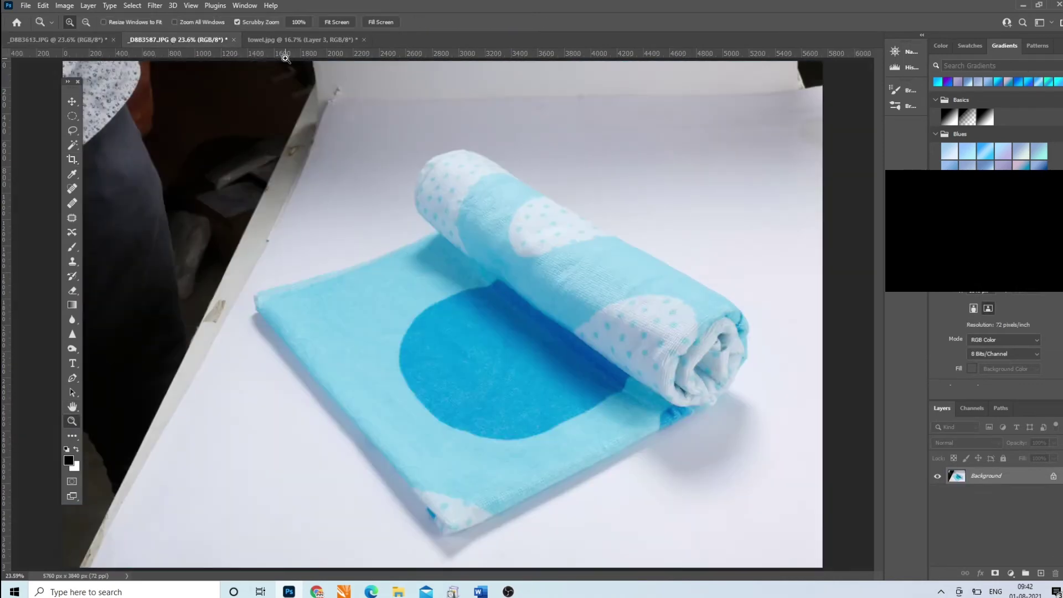
{"action": "left_click", "coordinate": [360, 282], "text": "alt"}
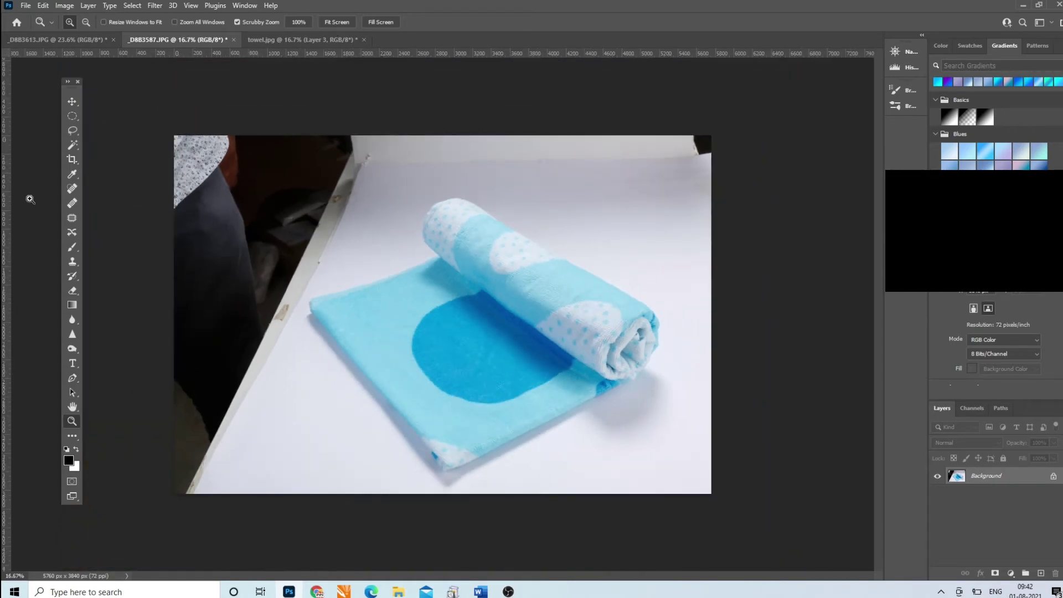
- Brighten _D8B3587.JPG with Levels, white input set to 245
{"action": "key", "text": "ctrl+l"}
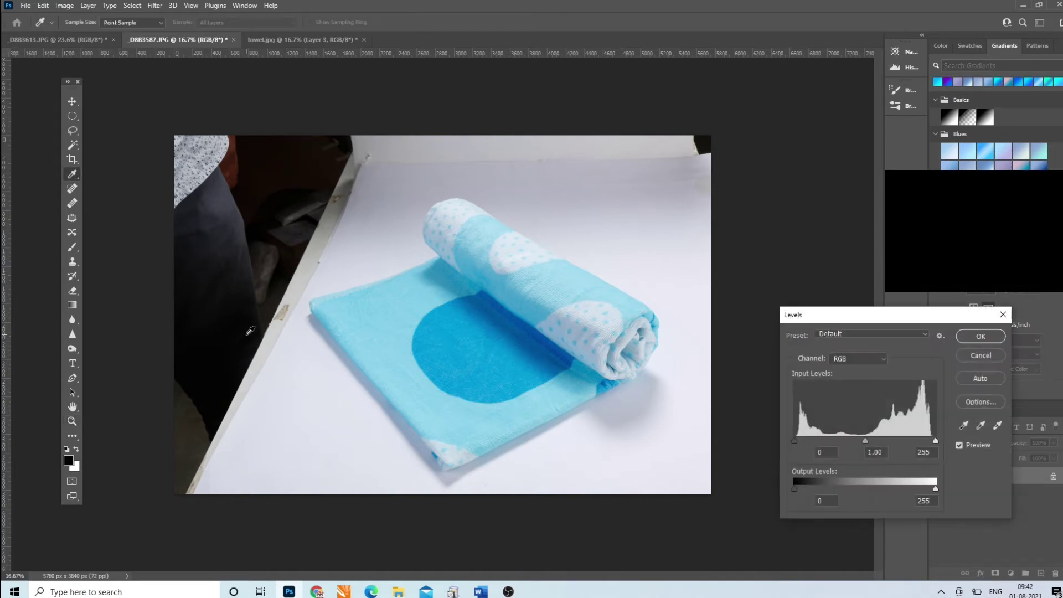
{"action": "left_click_drag", "start_coordinate": [934, 440], "coordinate": [932, 440]}
{"action": "left_click", "coordinate": [981, 337]}
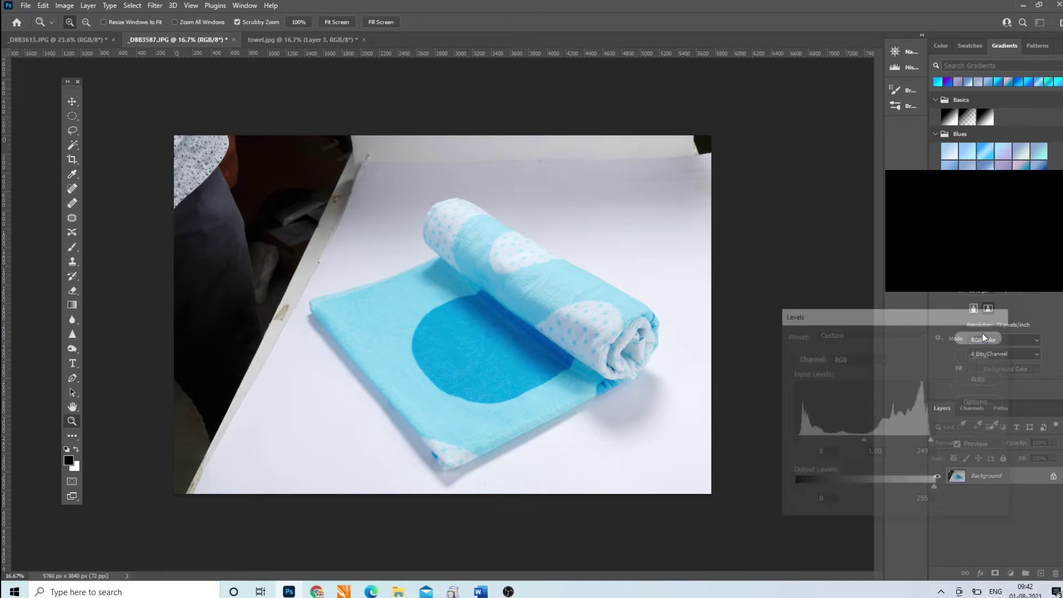
- Zoom in to 25% on the lower towel area
{"action": "left_click", "coordinate": [155, 6]}
{"action": "left_click", "coordinate": [161, 16]}
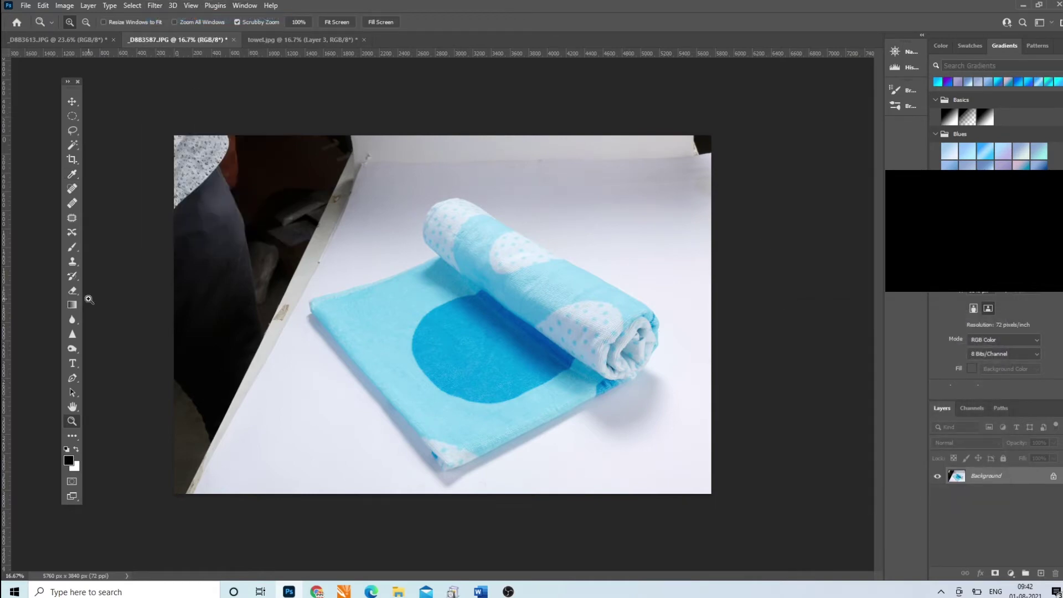
{"action": "left_click", "coordinate": [479, 458]}
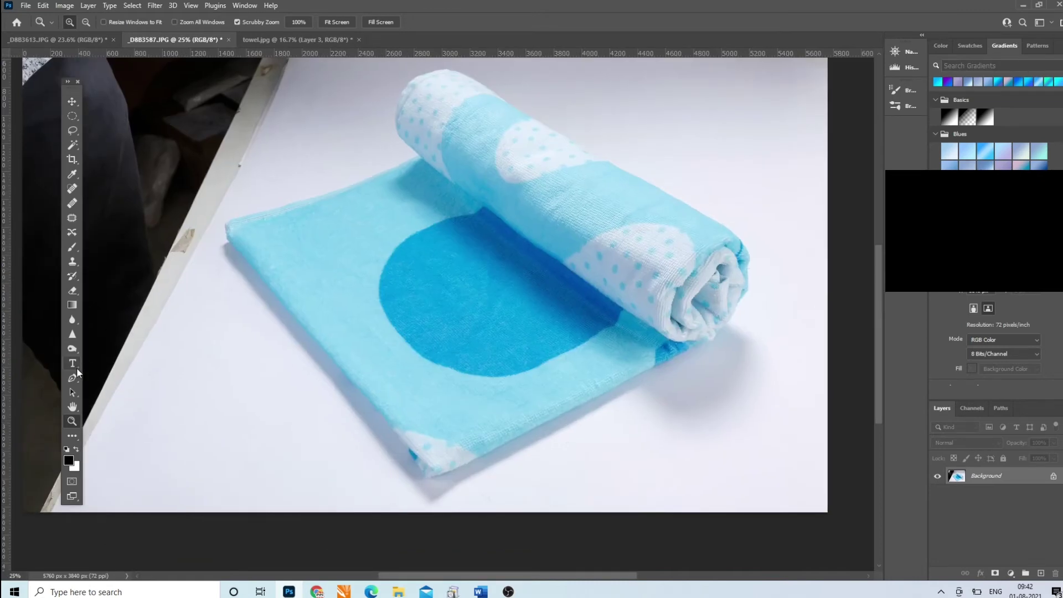
- With the Pen tool, trace the towel from its left corner along the lower edge to the roll's end
{"action": "left_click", "coordinate": [72, 378]}
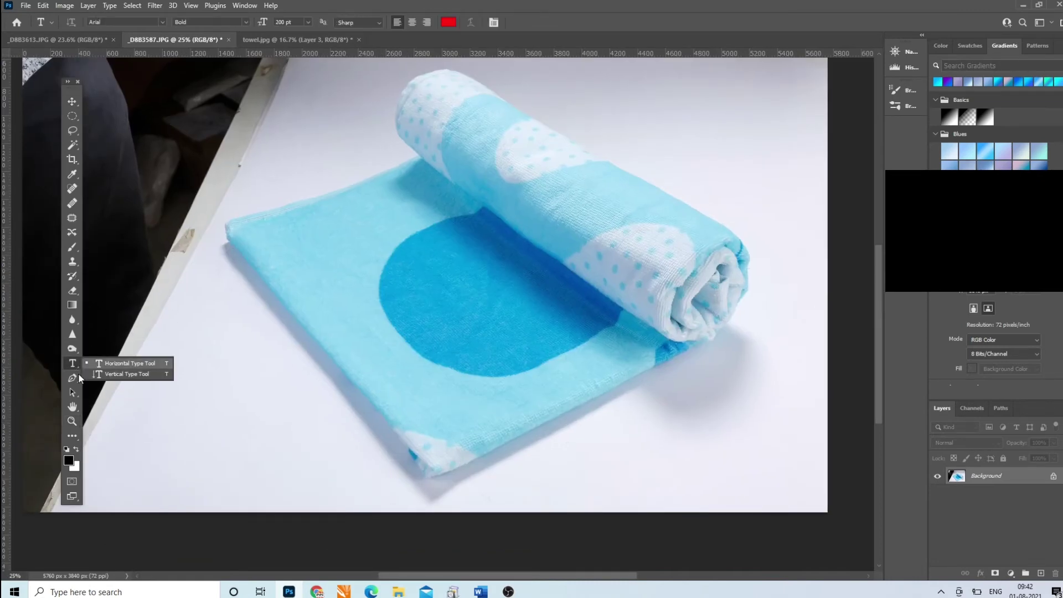
{"action": "left_click", "coordinate": [227, 242]}
{"action": "left_click", "coordinate": [425, 475]}
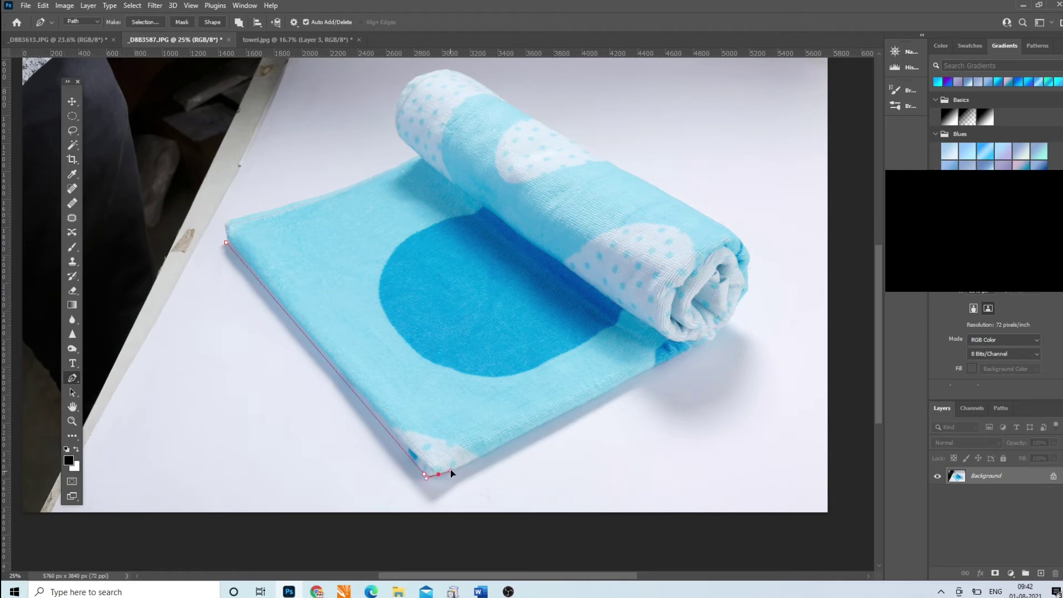
{"action": "left_click", "coordinate": [700, 342]}
{"action": "left_click", "coordinate": [737, 305]}
{"action": "left_click", "coordinate": [747, 287]}
{"action": "left_click_drag", "start_coordinate": [730, 232], "coordinate": [703, 213]}
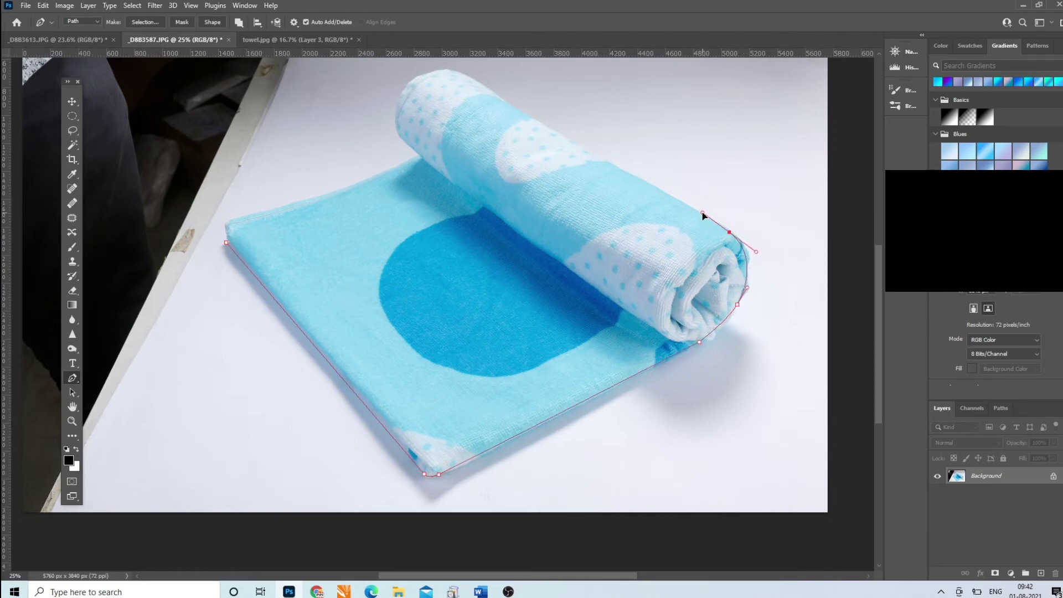
- Continue the path over the roll's top and left side, closing it at the start point
{"action": "left_click", "coordinate": [455, 73]}
{"action": "left_click", "coordinate": [424, 82]}
{"action": "left_click_drag", "start_coordinate": [398, 116], "coordinate": [398, 134]}
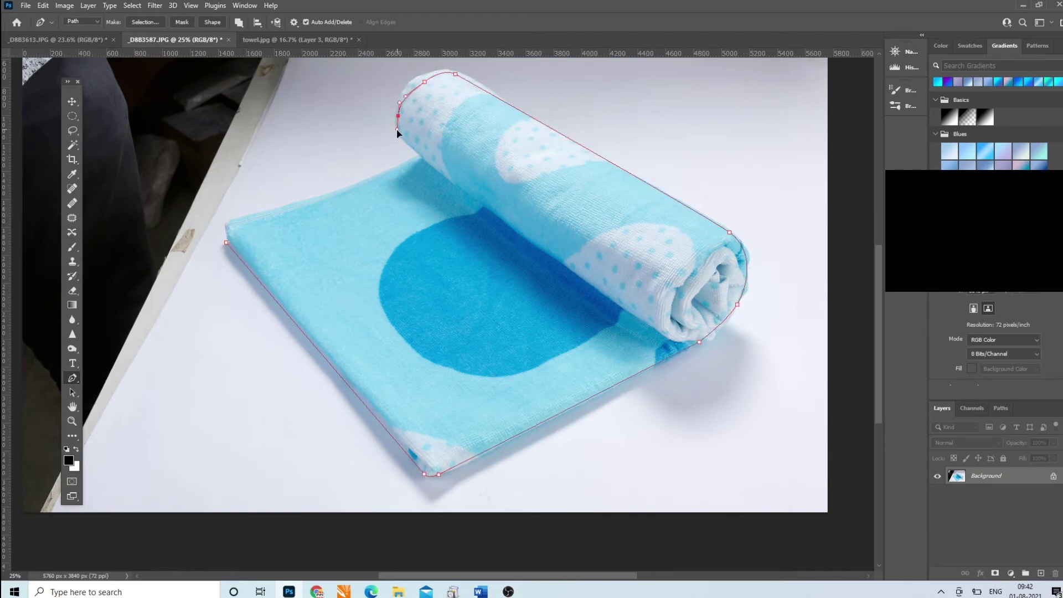
{"action": "left_click", "coordinate": [418, 151]}
{"action": "left_click", "coordinate": [421, 156]}
{"action": "left_click", "coordinate": [230, 228]}
{"action": "left_click_drag", "start_coordinate": [225, 243], "coordinate": [230, 243]}
- Load the path as a selection, feather it 2 px, and copy the towel to Layer 1
{"action": "key", "text": "ctrl+Return"}
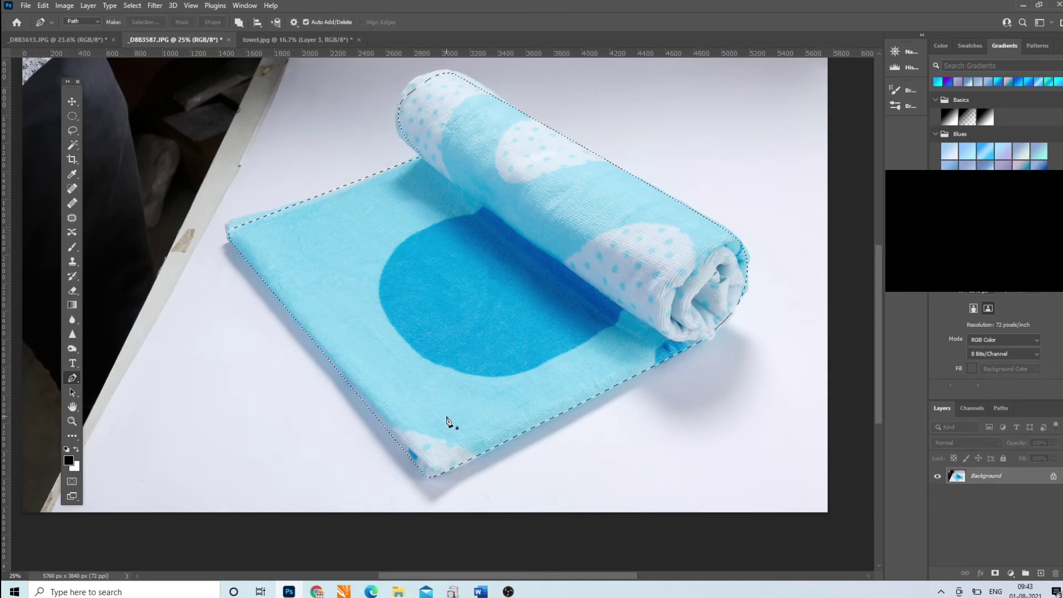
{"action": "key", "text": "shift+F6"}
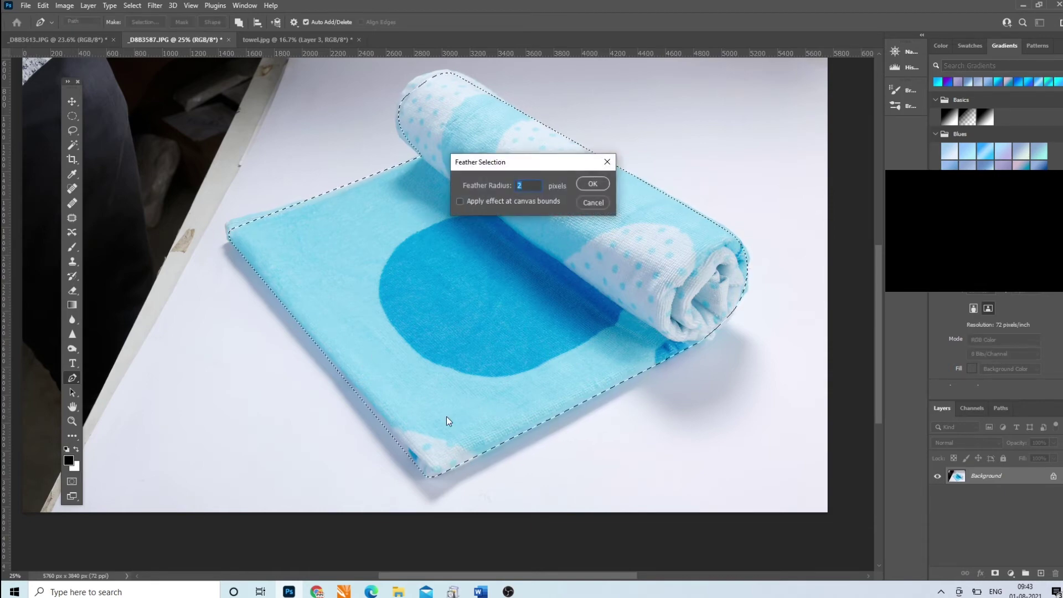
{"action": "key", "text": "Return"}
{"action": "key", "text": "ctrl+j"}
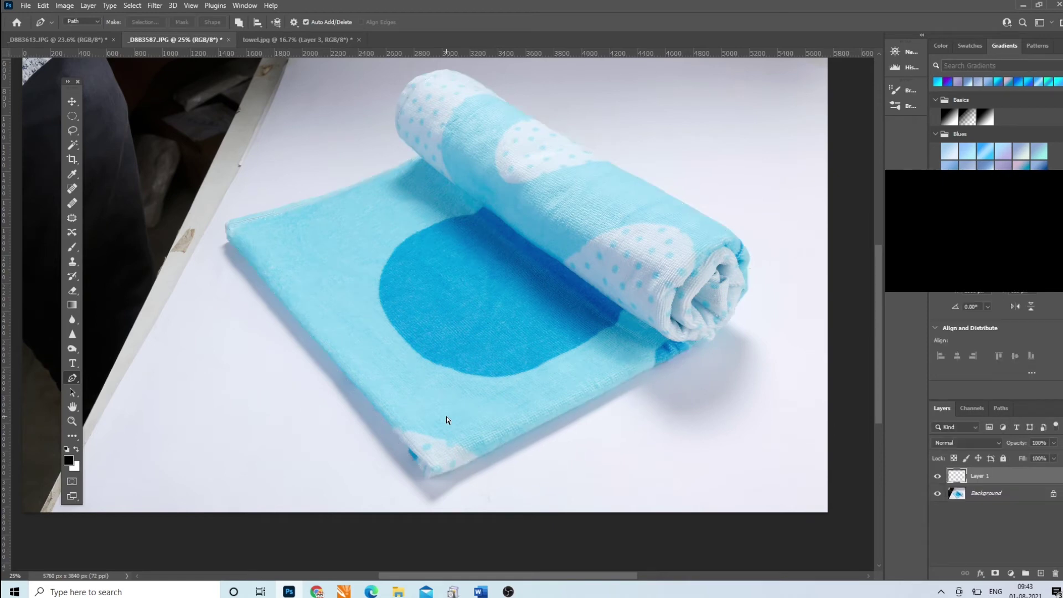
- Add a new layer above the Background and fill it with white
{"action": "left_click", "coordinate": [1006, 495]}
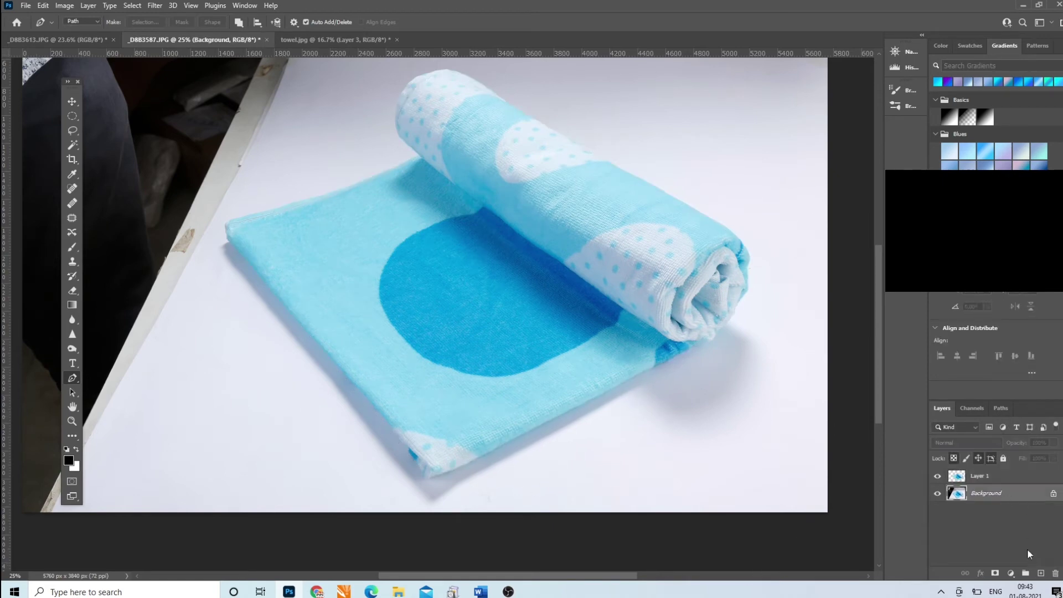
{"action": "left_click", "coordinate": [1040, 574]}
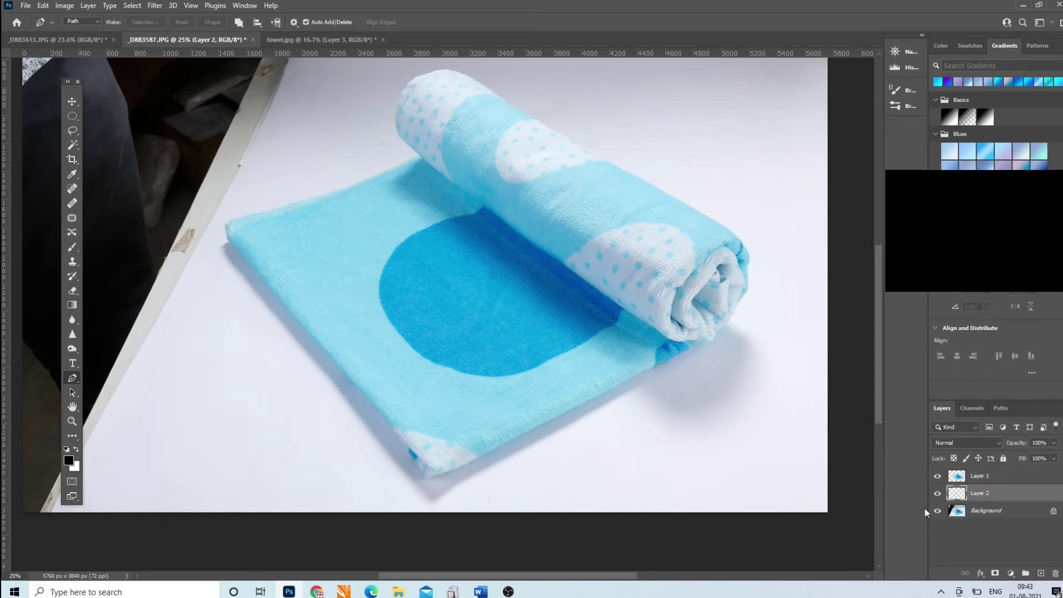
{"action": "key", "text": "shift+F5"}
{"action": "key", "text": "Return"}
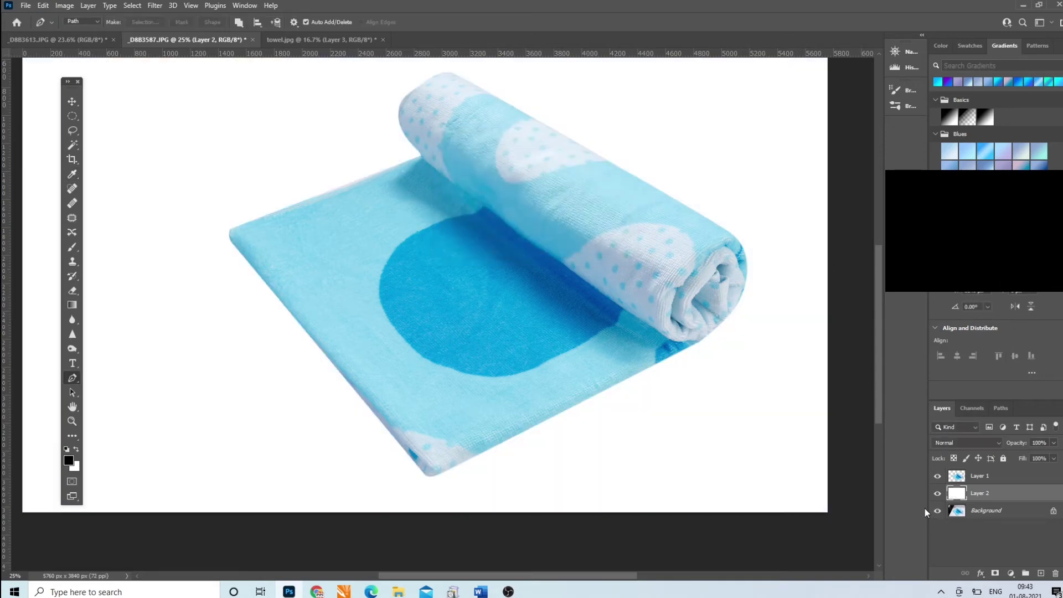
- Zoom out, select the cut-out towel layer, and prepare to zoom in on the roll
{"action": "key", "text": "ctrl+minus"}
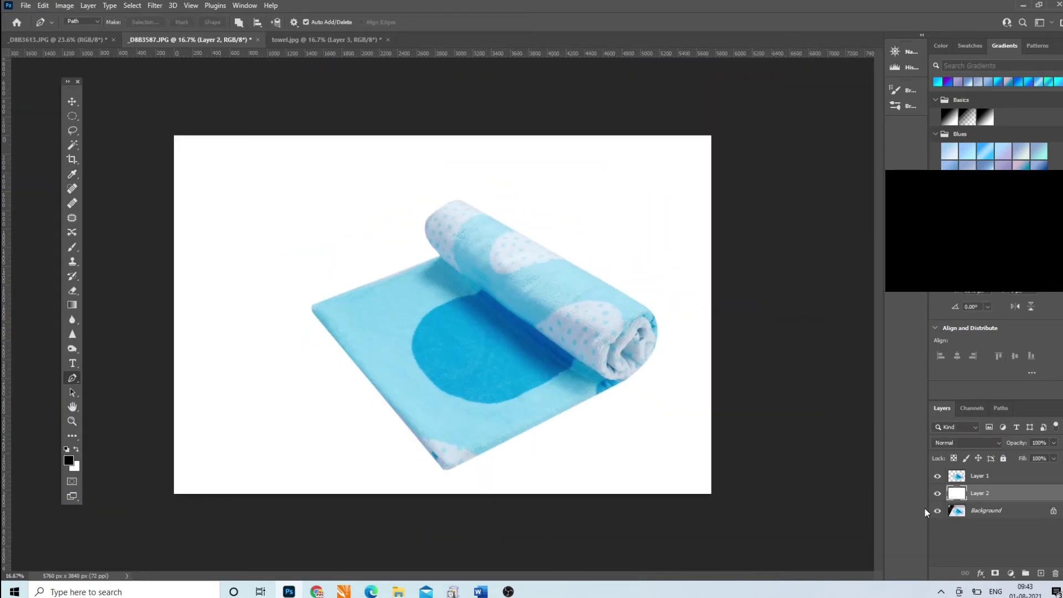
{"action": "left_click", "coordinate": [71, 102]}
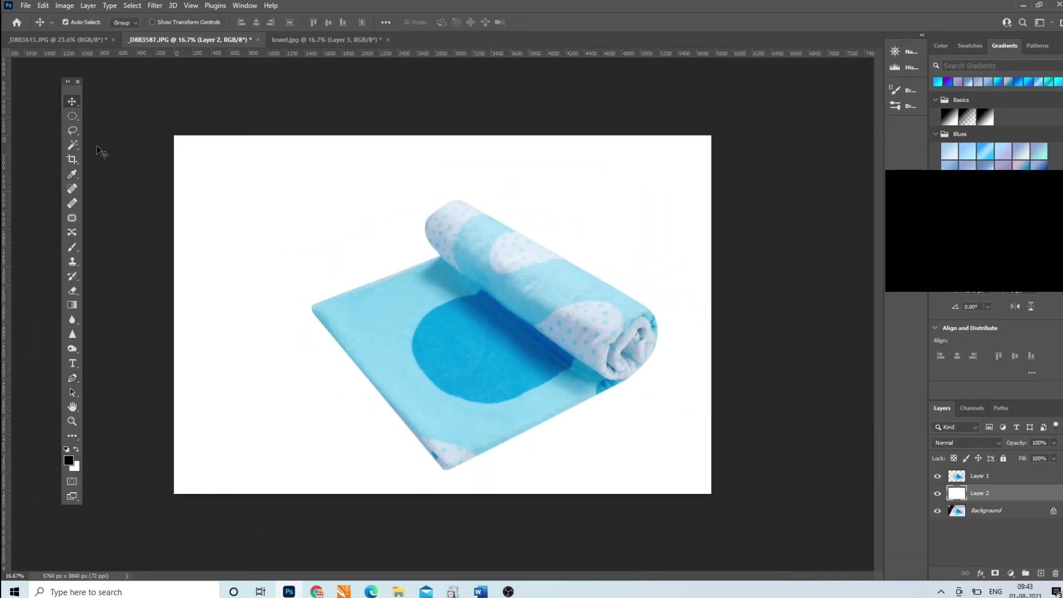
{"action": "left_click", "coordinate": [72, 412]}
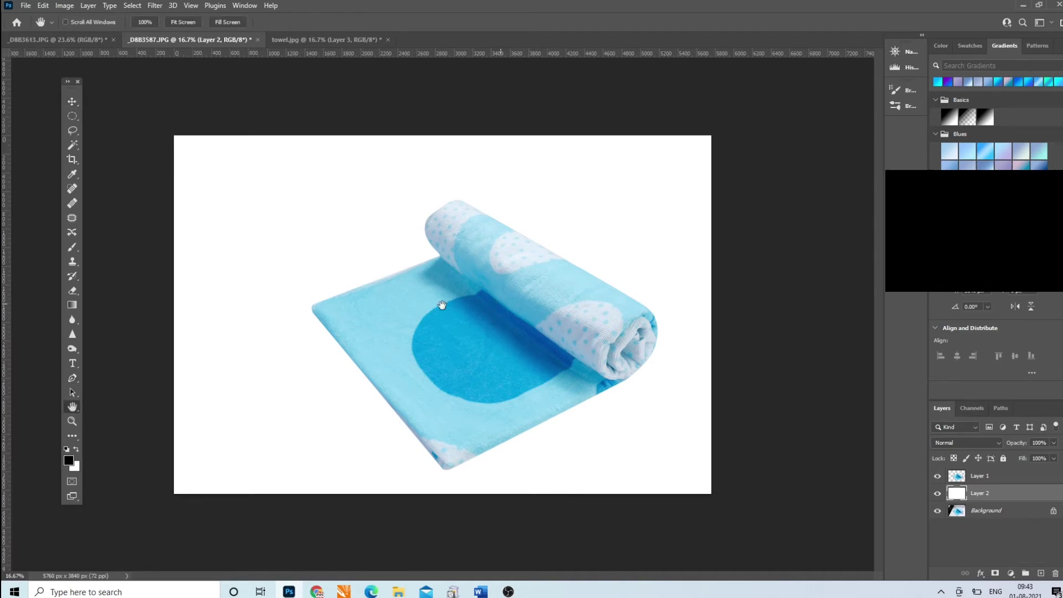
{"action": "left_click", "coordinate": [968, 477]}
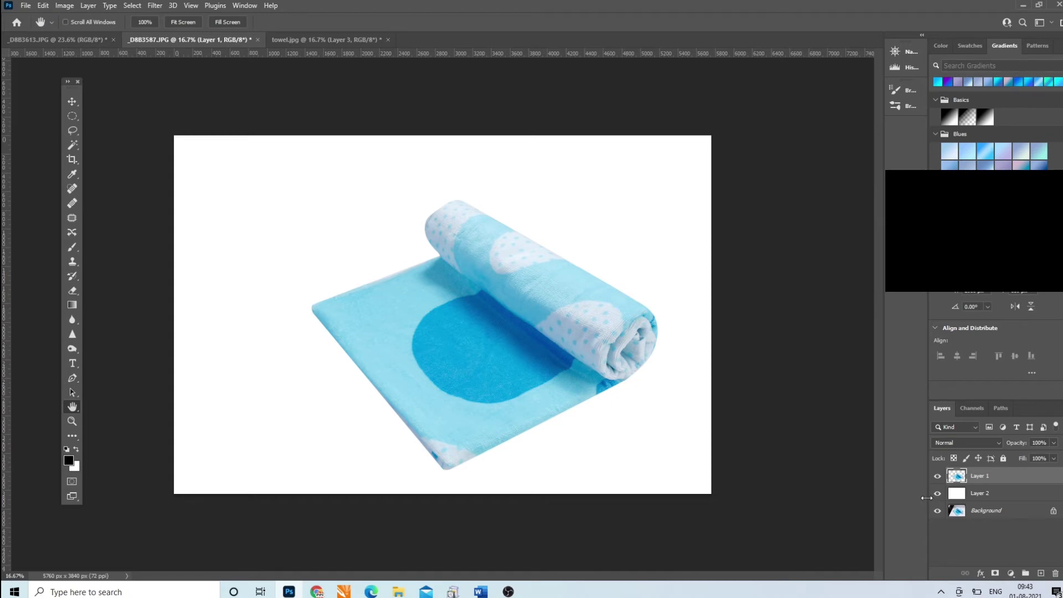
{"action": "key", "text": "z"}
{"action": "left_click", "coordinate": [541, 244]}
- Zoom the roll to 50% and set the Clone Stamp to 175 px size and 75% opacity
{"action": "left_click", "coordinate": [535, 268]}
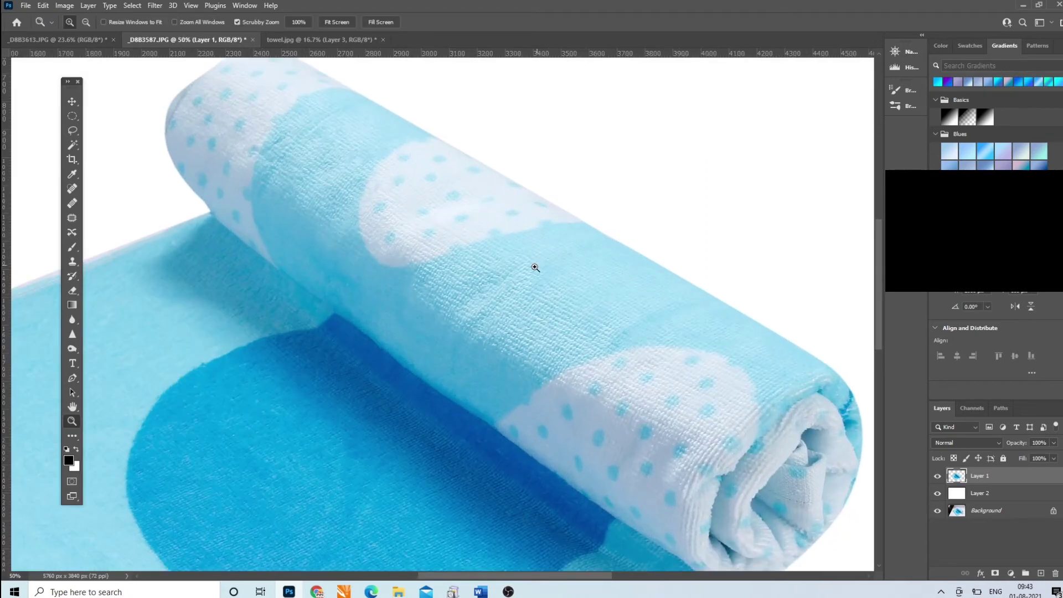
{"action": "left_click", "coordinate": [75, 259]}
{"action": "key", "text": "bracketright"}
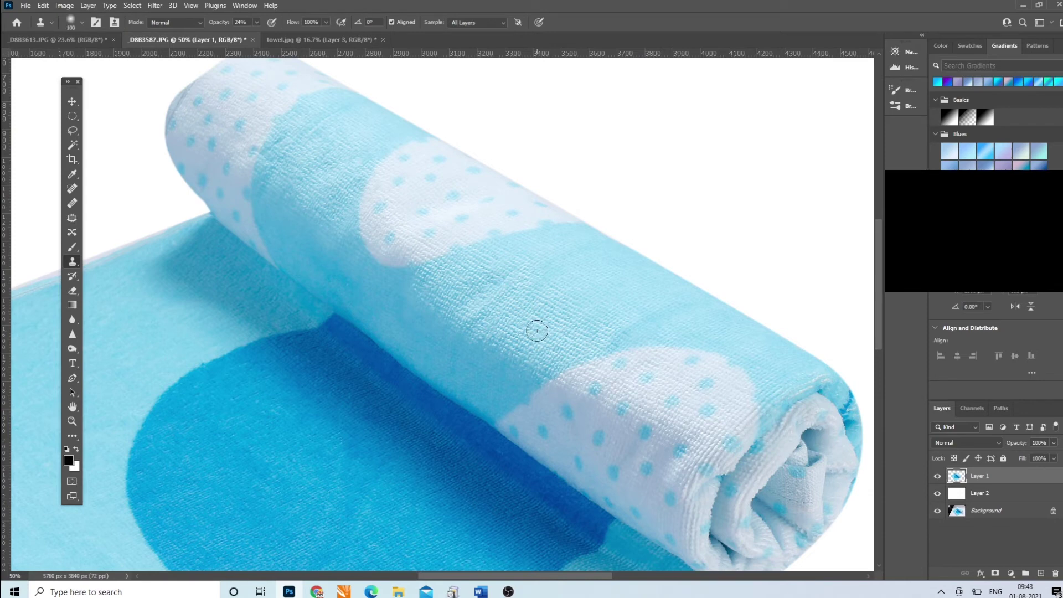
{"action": "key", "text": "bracketright"}
{"action": "key", "text": "bracketright"}
{"action": "key", "text": "bracketright"}
{"action": "left_click", "coordinate": [257, 22]}
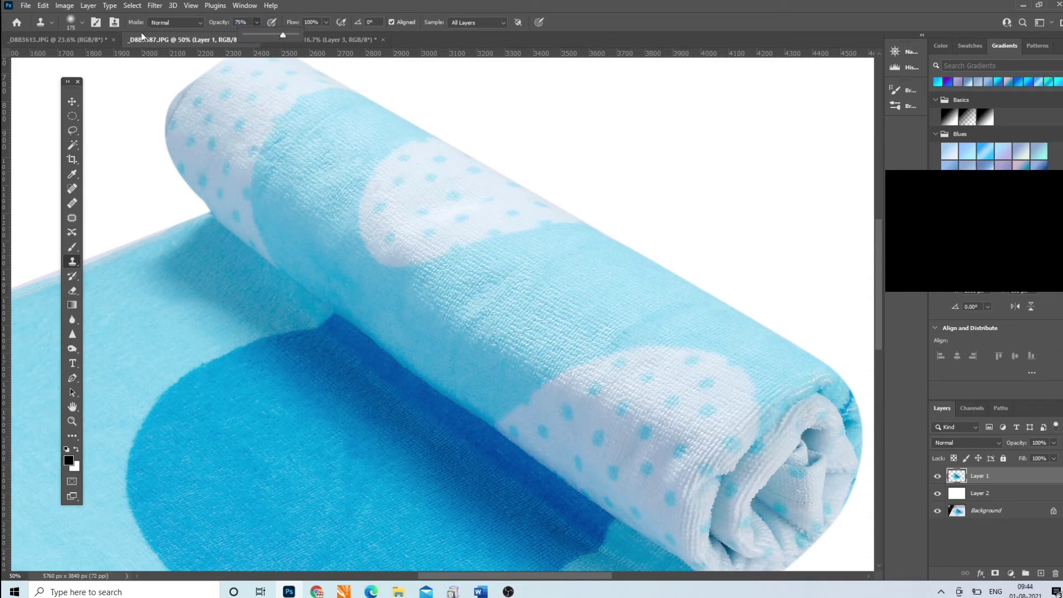
{"action": "left_click", "coordinate": [82, 23]}
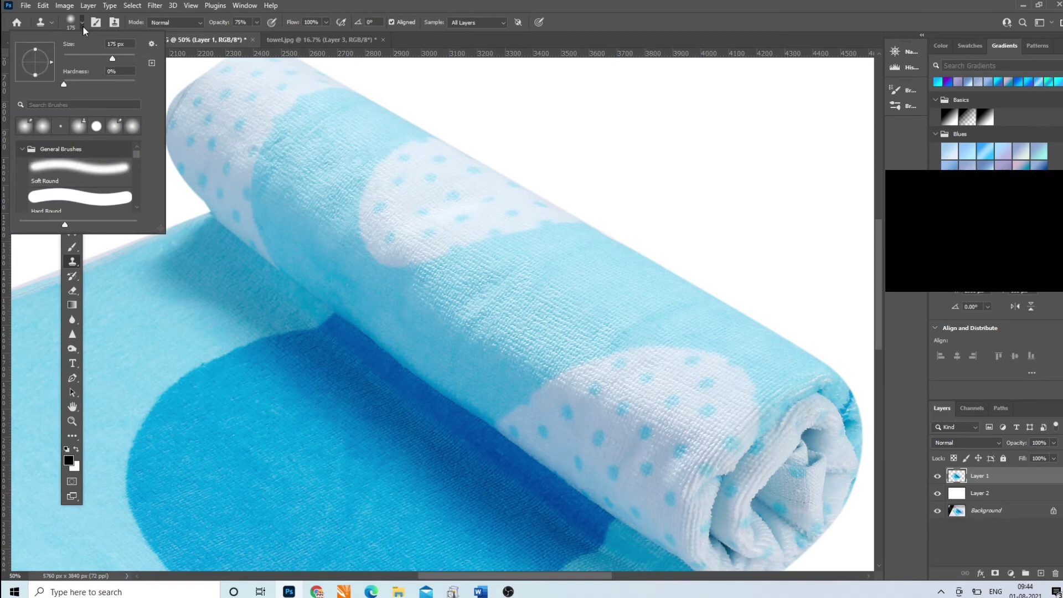
{"action": "left_click", "coordinate": [82, 23]}
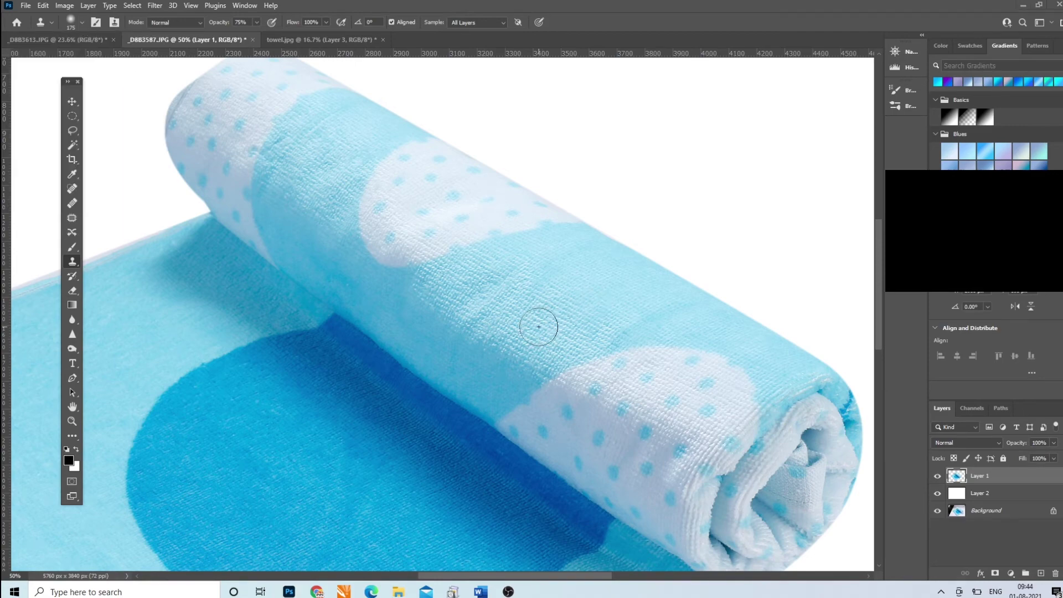
- Clone nearby texture over blemishes on the roll's fabric and along its top
{"action": "key", "text": "super"}
{"action": "left_click", "coordinate": [592, 290]}
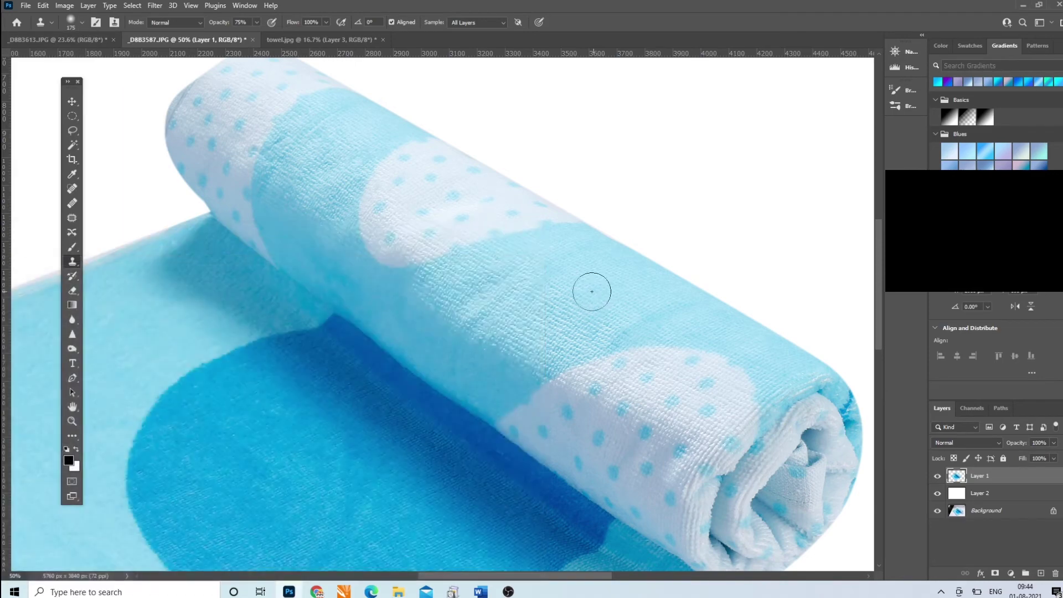
{"action": "left_click", "coordinate": [537, 333], "text": "alt"}
{"action": "mouse_move", "coordinate": [489, 315]}
{"action": "left_mouse_down"}
{"action": "mouse_move", "coordinate": [502, 298]}
{"action": "mouse_move", "coordinate": [486, 287]}
{"action": "left_mouse_up"}
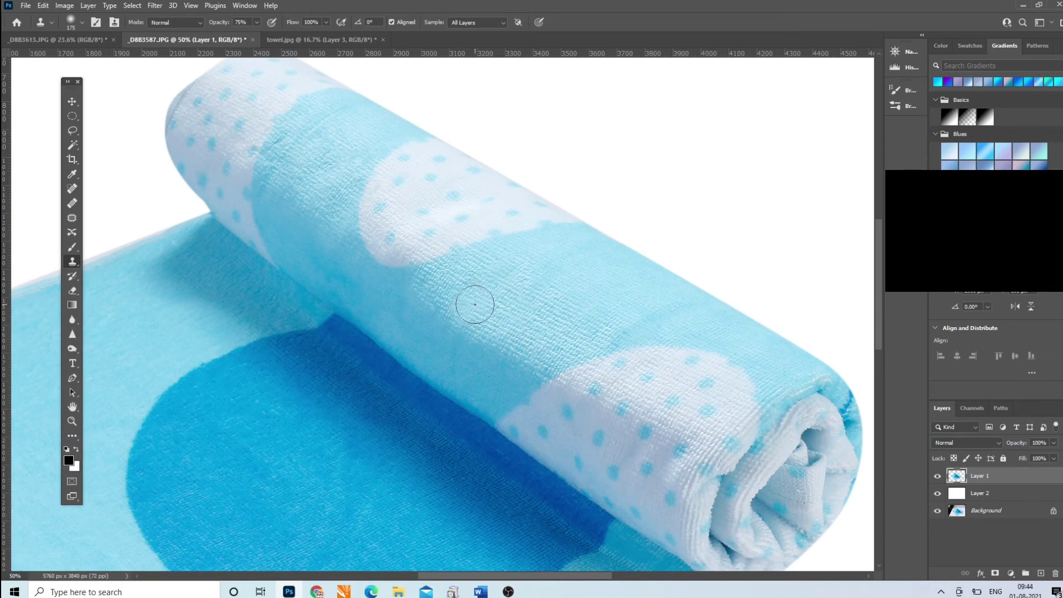
{"action": "left_click", "coordinate": [276, 157]}
{"action": "left_click", "coordinate": [335, 143], "text": "alt"}
{"action": "left_click_drag", "start_coordinate": [323, 133], "coordinate": [280, 154]}
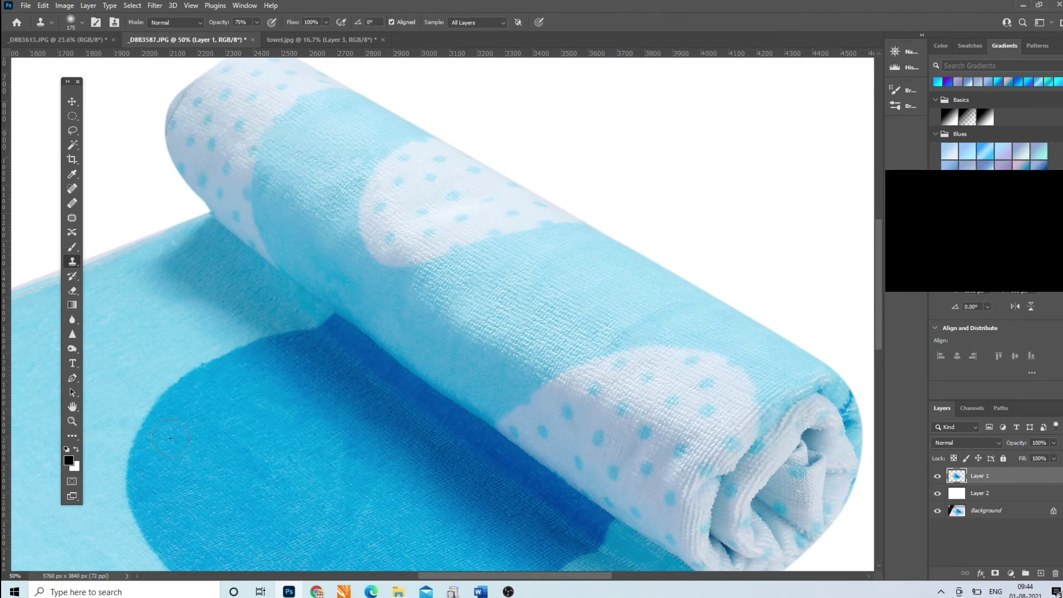
{"action": "left_click", "coordinate": [72, 421]}
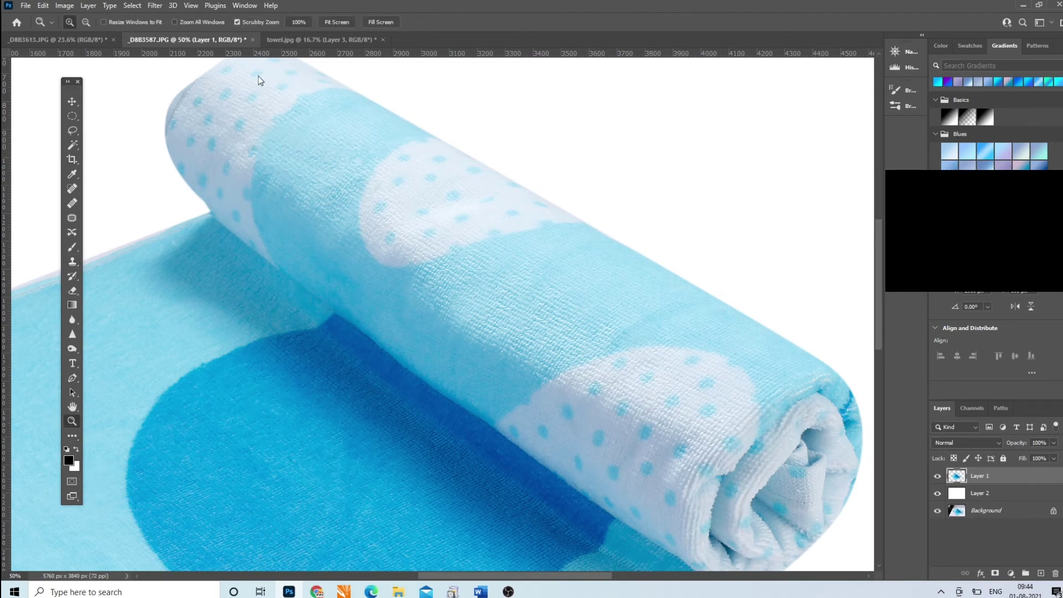
- Fit the image on screen and add a new empty layer above the white layer
{"action": "left_click", "coordinate": [330, 17]}
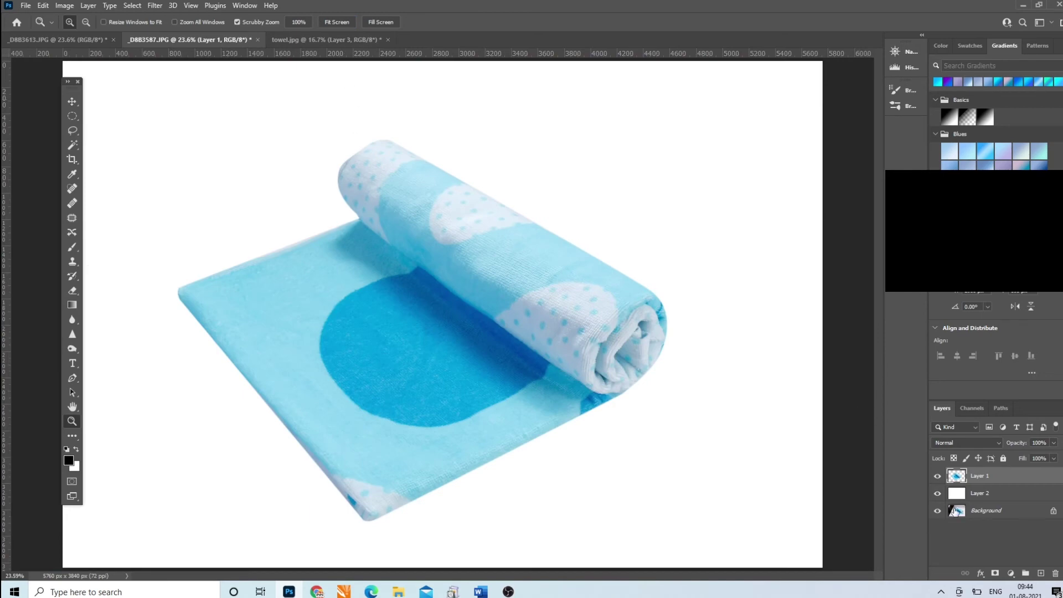
{"action": "left_click", "coordinate": [964, 494]}
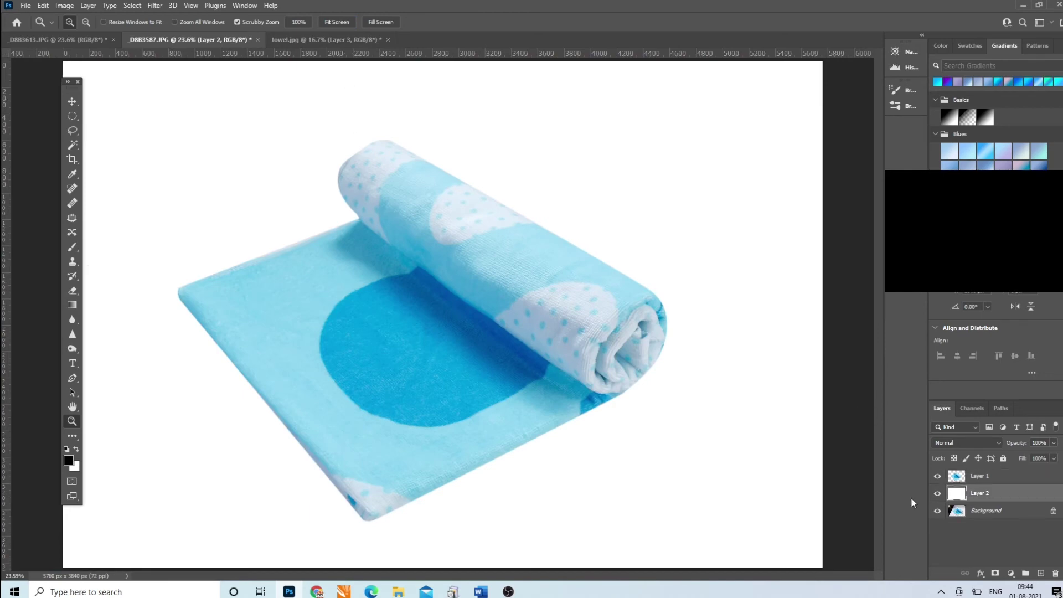
{"action": "left_click", "coordinate": [1042, 574]}
{"action": "double_click", "coordinate": [1008, 492]}
{"action": "left_click", "coordinate": [942, 109]}
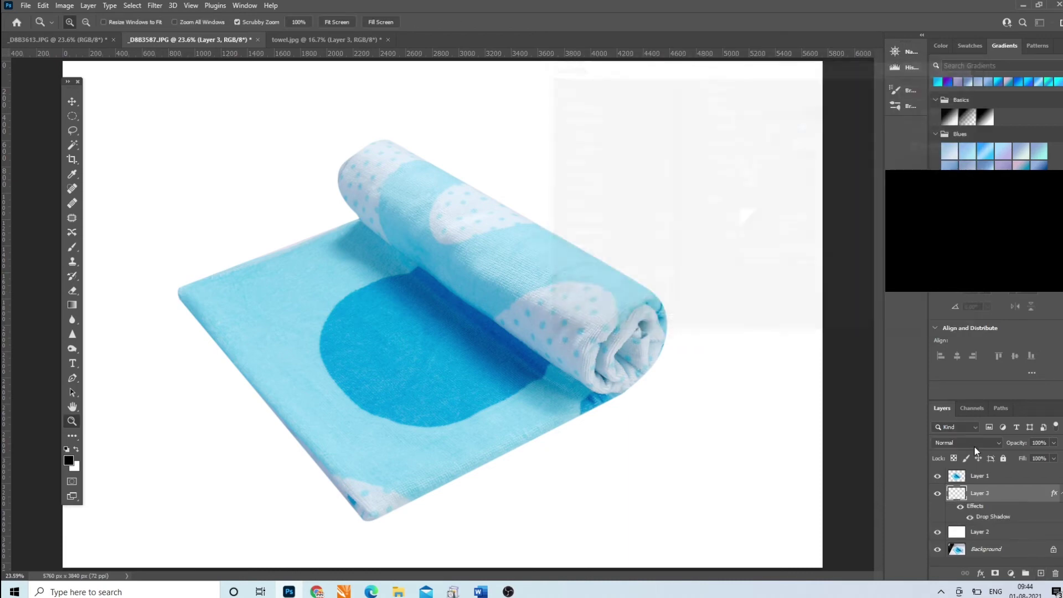
- Try a Drop Shadow at about 143° on the towel layer, then undo it
{"action": "left_click", "coordinate": [970, 477]}
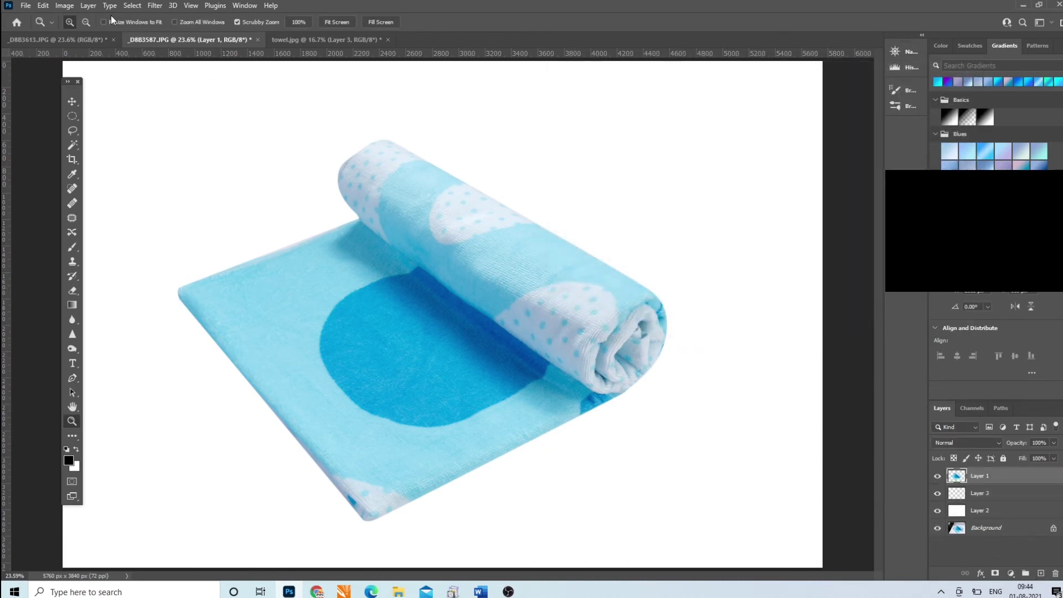
{"action": "left_click", "coordinate": [91, 7]}
{"action": "mouse_move", "coordinate": [125, 115]}
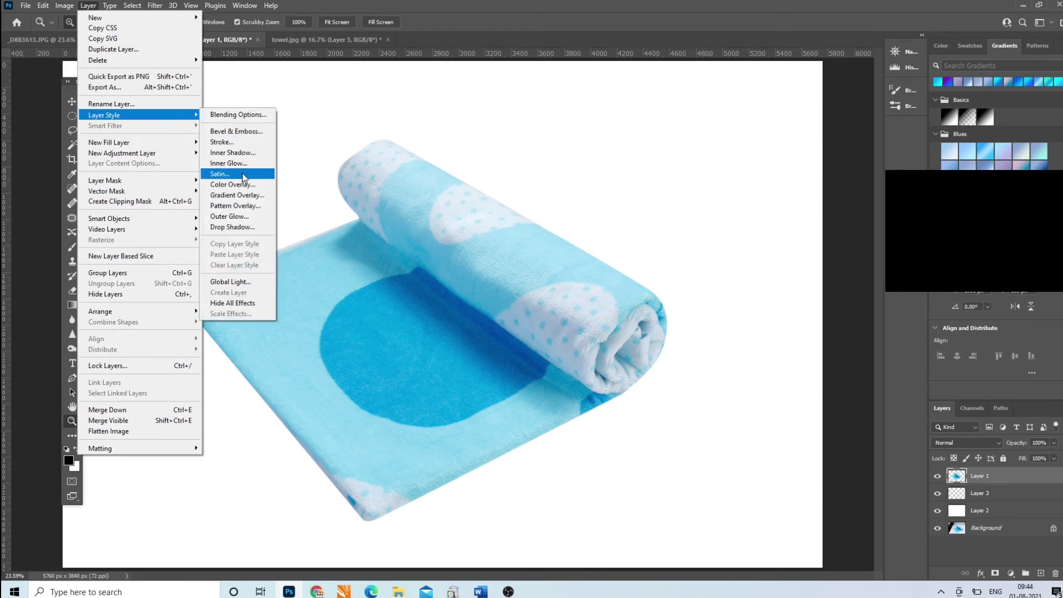
{"action": "left_click", "coordinate": [246, 227]}
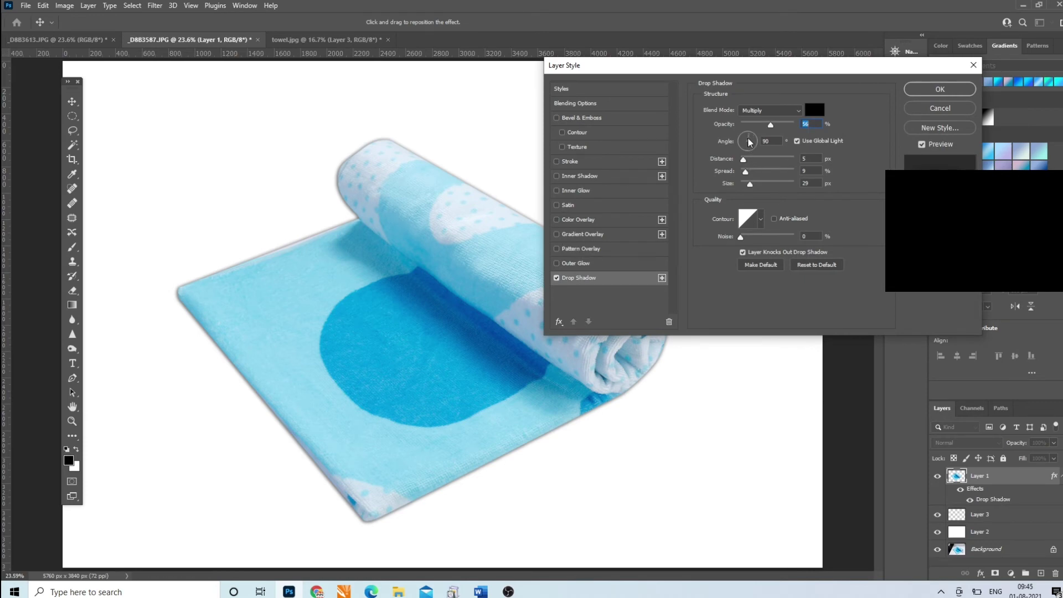
{"action": "left_click_drag", "start_coordinate": [747, 142], "coordinate": [746, 142]}
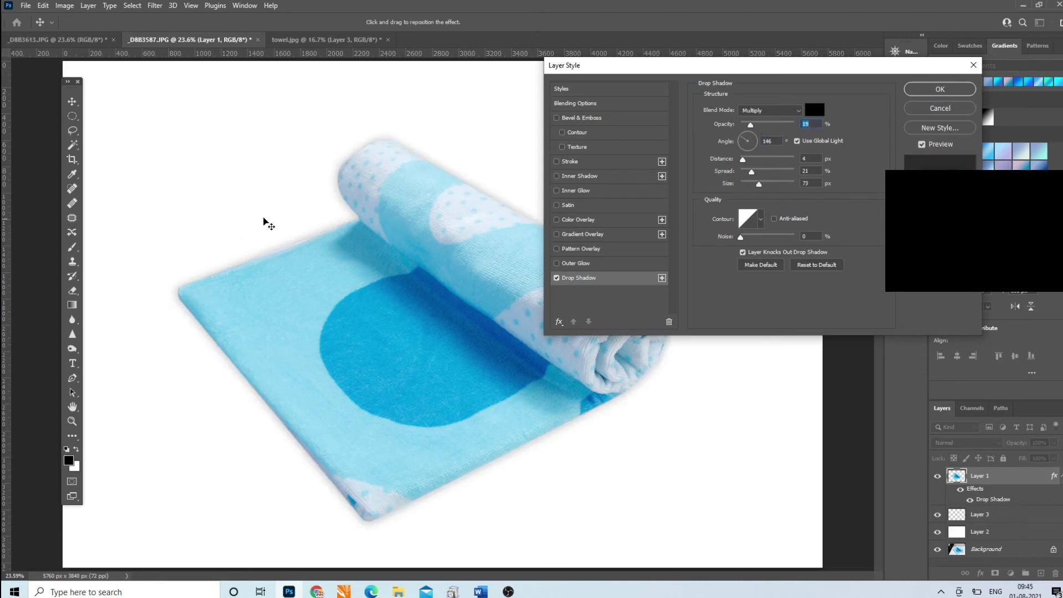
{"action": "left_click", "coordinate": [939, 89]}
{"action": "key", "text": "z"}
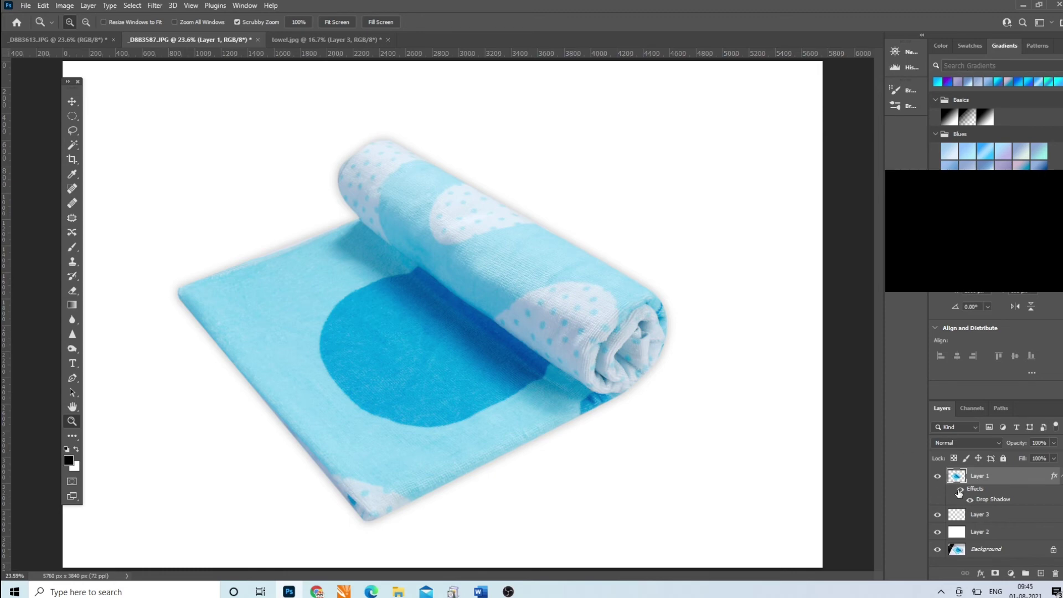
{"action": "key", "text": "ctrl+z"}
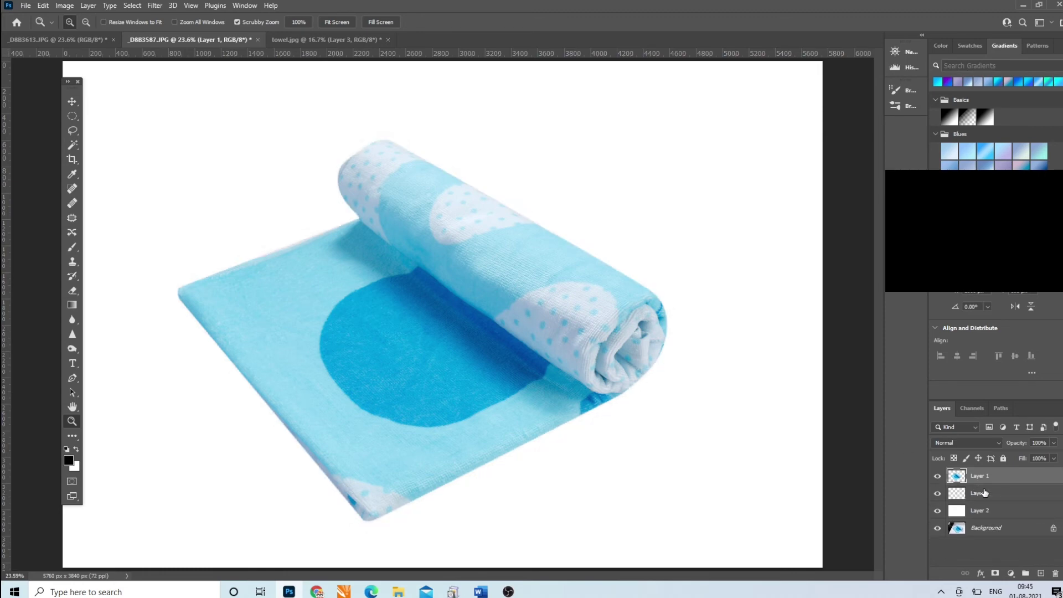
- On Layer 3, start a pen path at the towel's left corner and bottom corner
{"action": "left_click", "coordinate": [989, 494]}
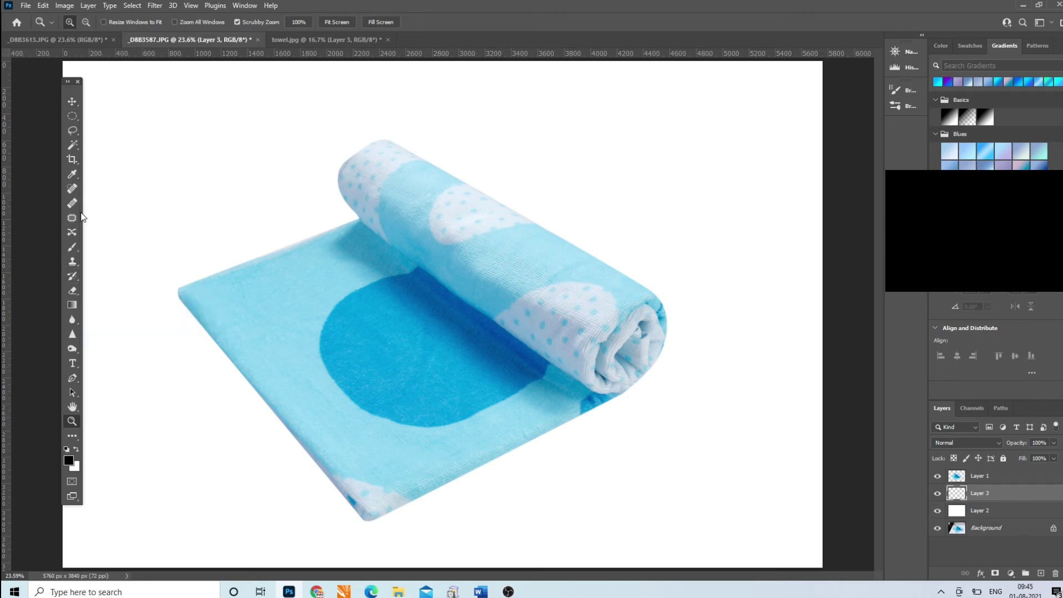
{"action": "left_click", "coordinate": [72, 378]}
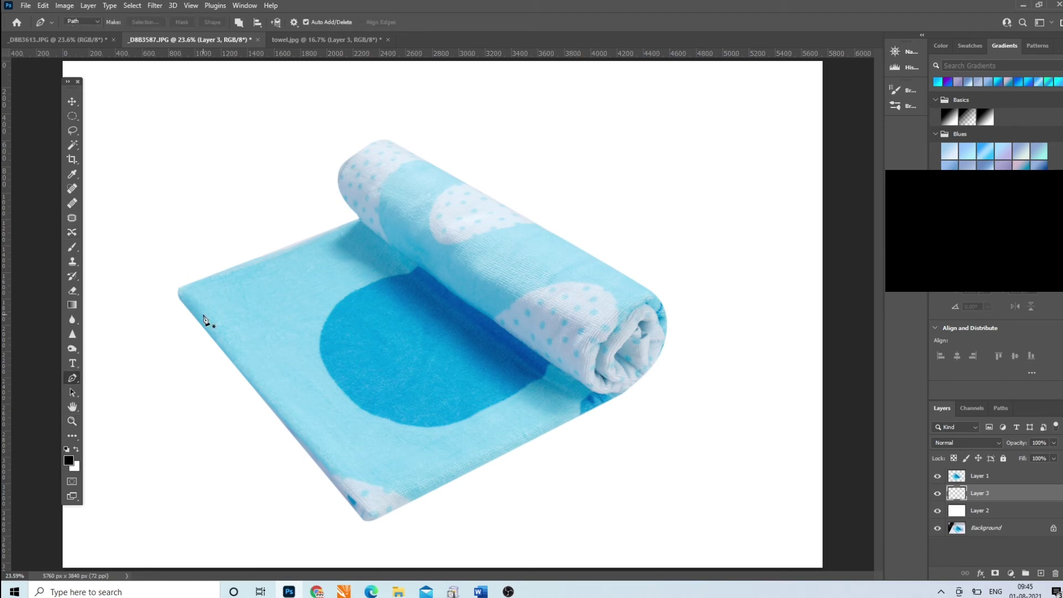
{"action": "left_click", "coordinate": [178, 301]}
{"action": "left_click", "coordinate": [364, 524]}
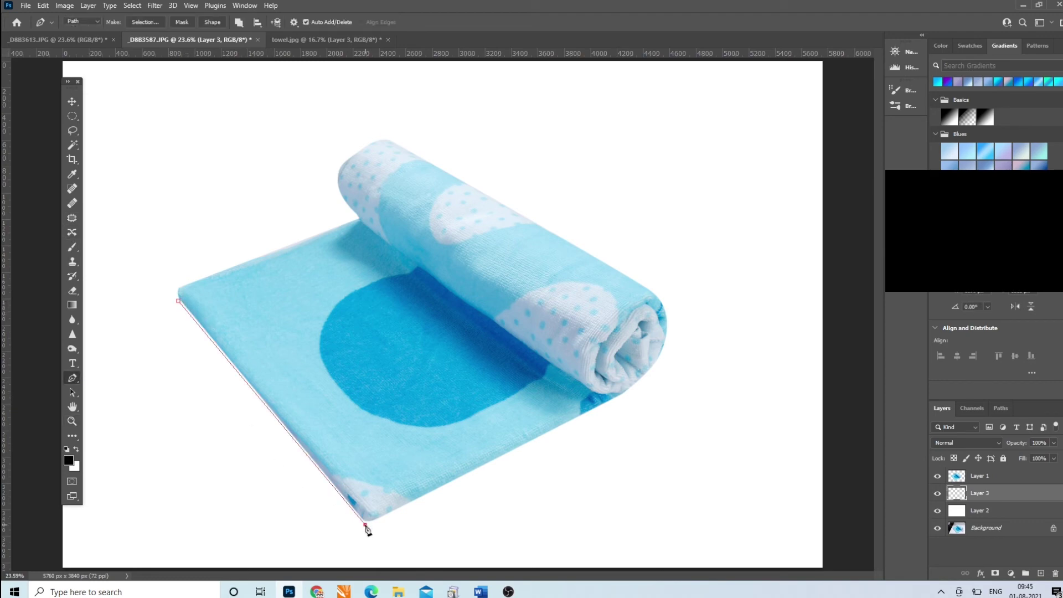
{"action": "left_click_drag", "start_coordinate": [641, 388], "coordinate": [649, 380]}
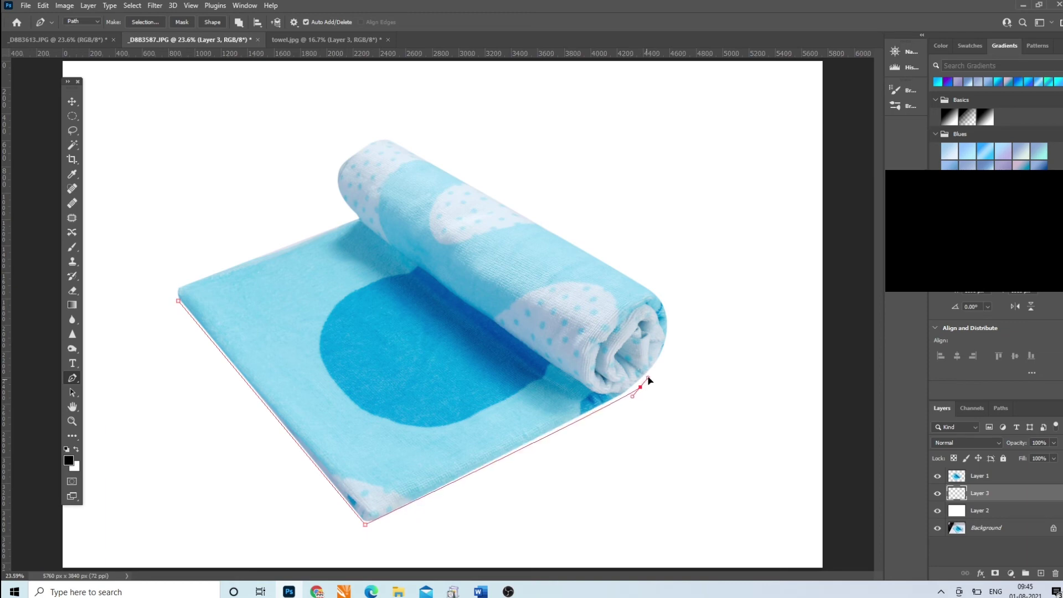
{"action": "key", "text": "ctrl+z"}
{"action": "key", "text": "ctrl+z"}
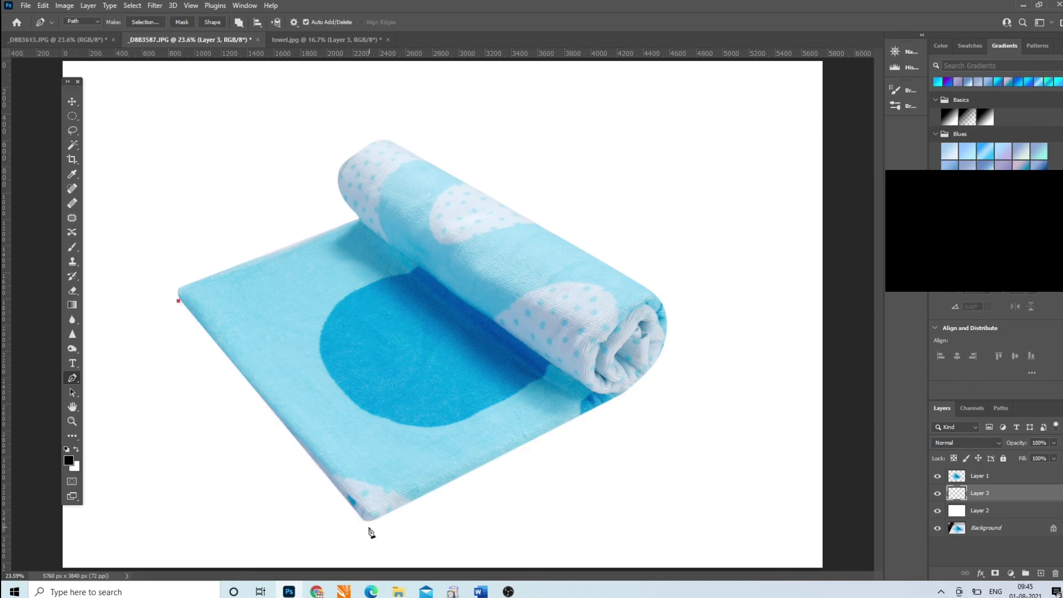
{"action": "left_click_drag", "start_coordinate": [368, 524], "coordinate": [384, 521]}
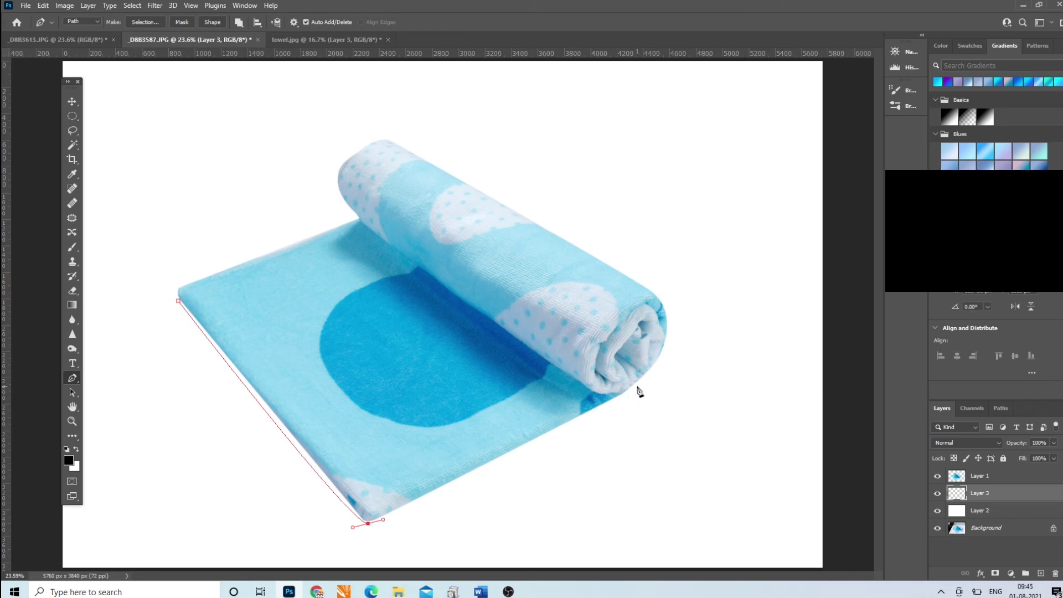
- Close the path under the roll and across the middle, then make it a feathered selection
{"action": "left_click_drag", "start_coordinate": [637, 386], "coordinate": [649, 373]}
{"action": "left_click", "coordinate": [639, 344]}
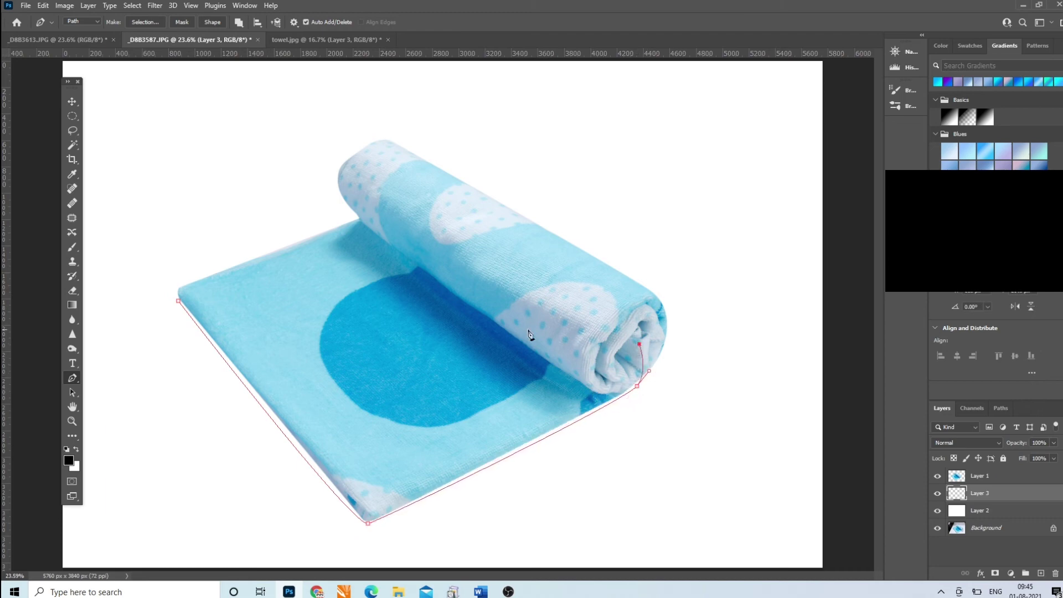
{"action": "left_click_drag", "start_coordinate": [459, 329], "coordinate": [423, 329]}
{"action": "left_click", "coordinate": [197, 287]}
{"action": "right_click", "coordinate": [208, 308]}
{"action": "left_click", "coordinate": [256, 351]}
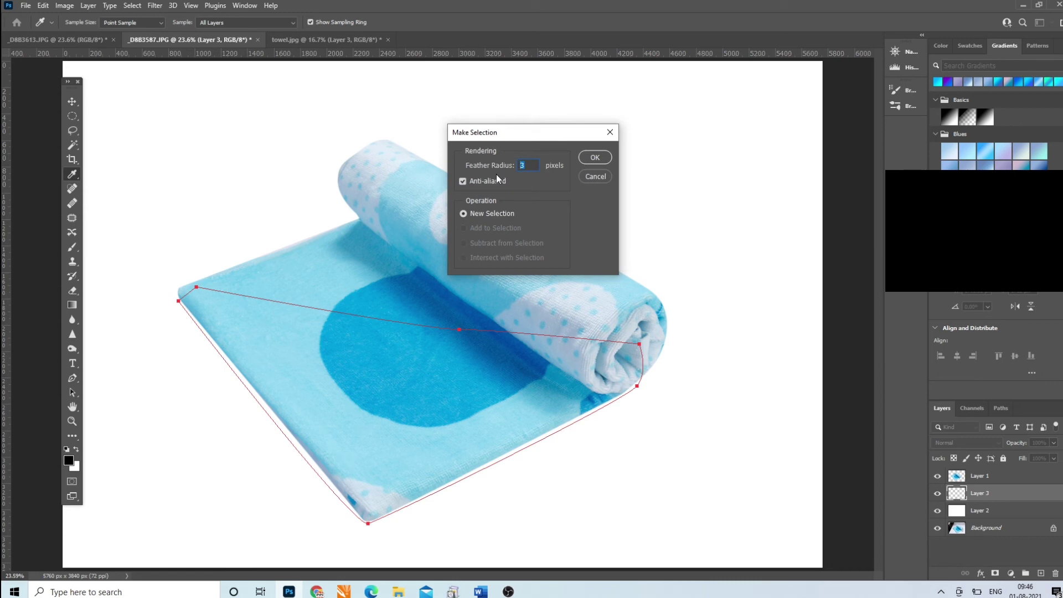
{"action": "left_click", "coordinate": [595, 157]}
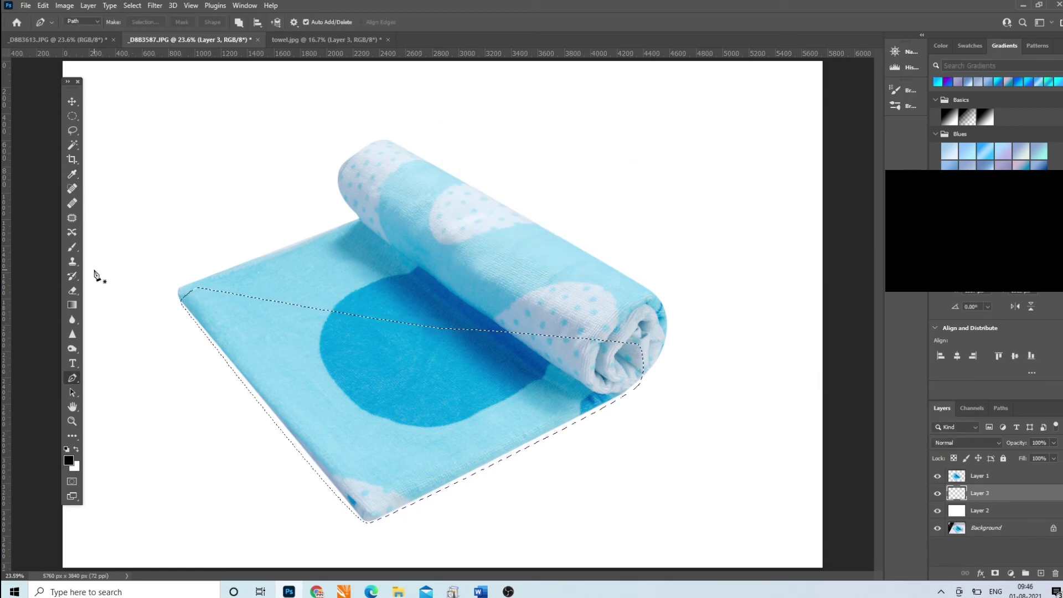
- Fill the selected area with black and deselect it
{"action": "left_click", "coordinate": [72, 248]}
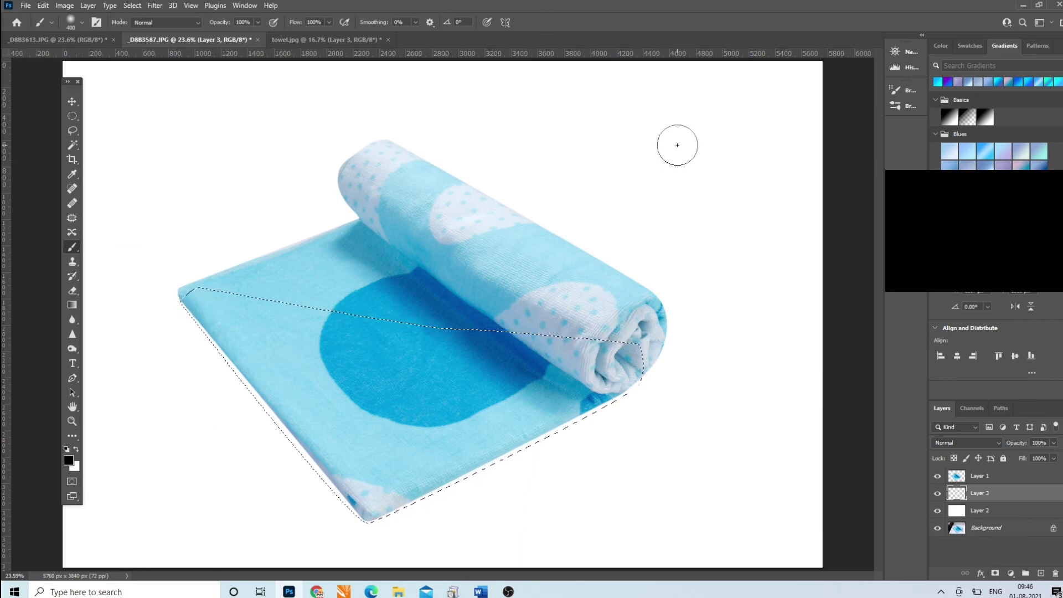
{"action": "key", "text": "alt+BackSpace"}
{"action": "key", "text": "ctrl+d"}
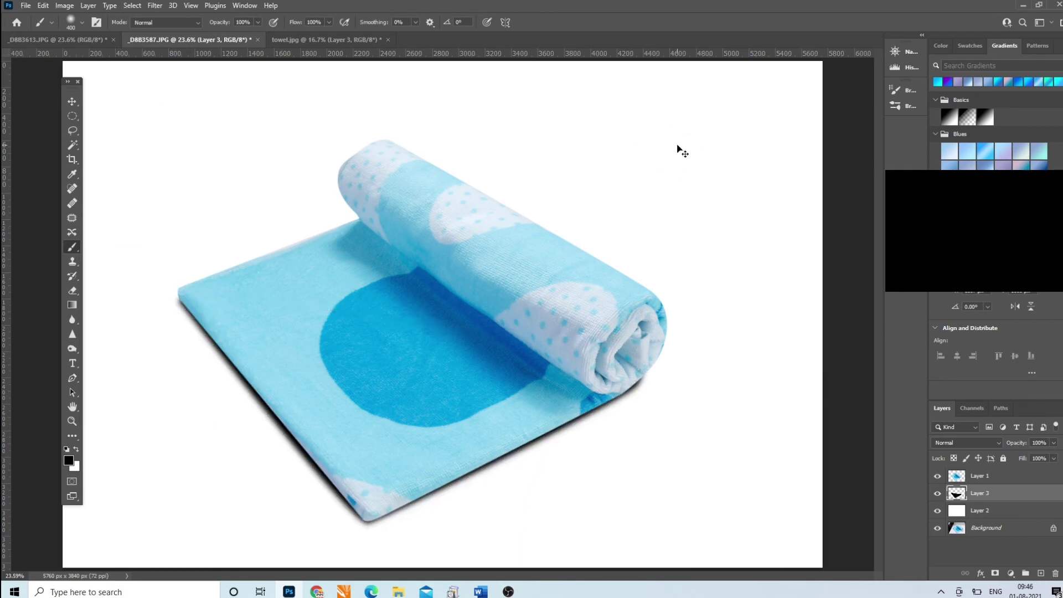
- Gaussian-blur the shadow about 41.5 px and lower Layer 3 opacity to 40%
{"action": "left_click", "coordinate": [155, 5]}
{"action": "mouse_move", "coordinate": [216, 147]}
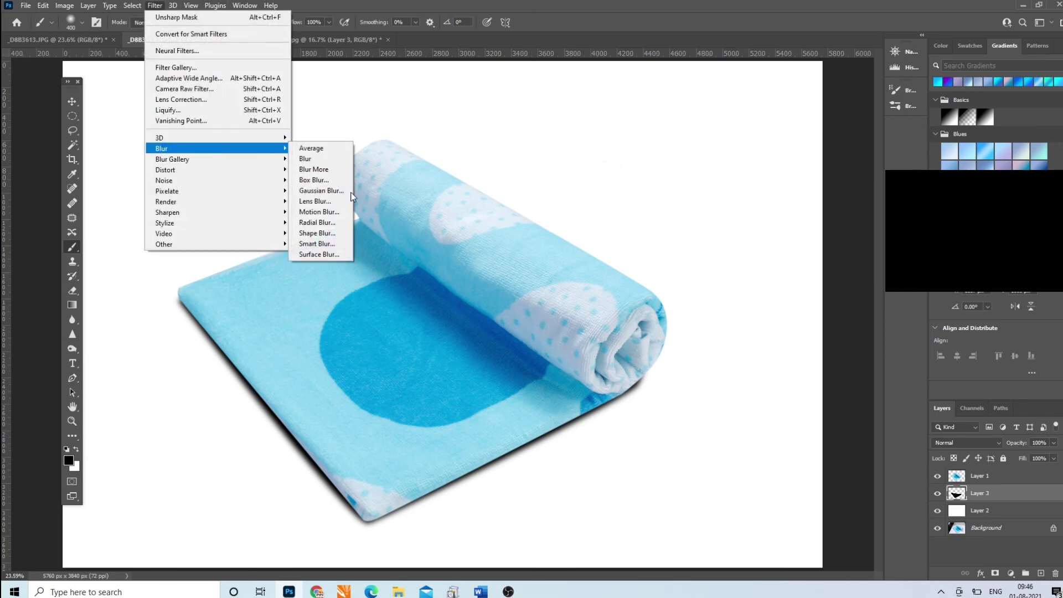
{"action": "left_click", "coordinate": [319, 191]}
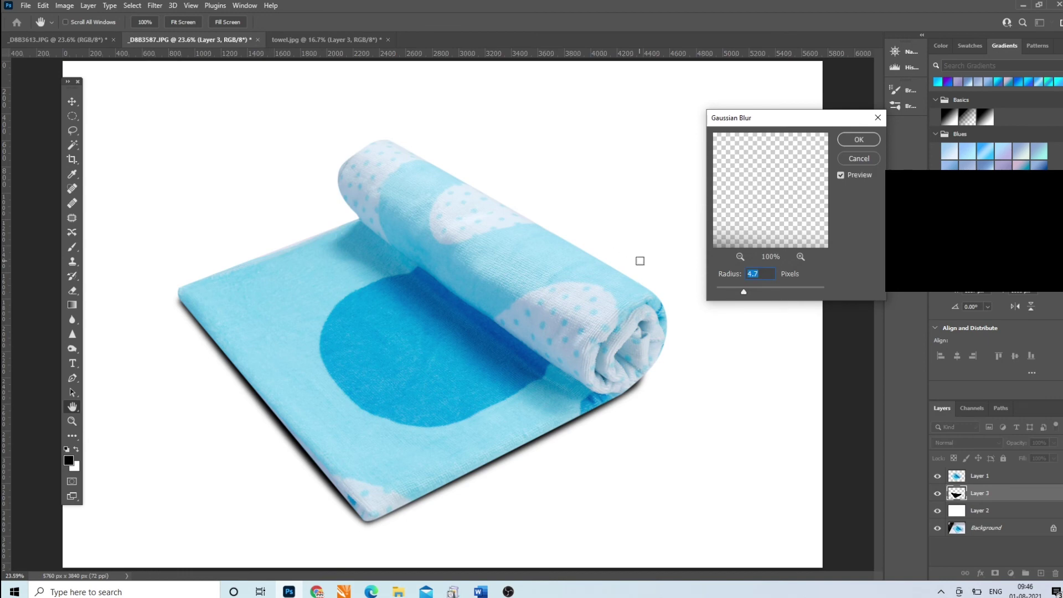
{"action": "left_click_drag", "start_coordinate": [756, 291], "coordinate": [773, 291]}
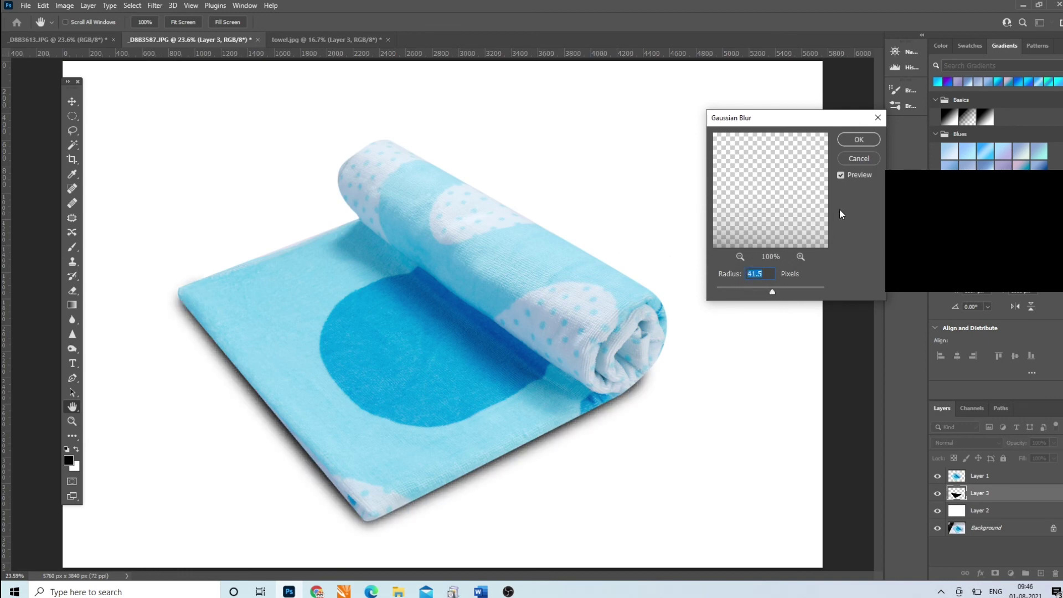
{"action": "left_click", "coordinate": [859, 140]}
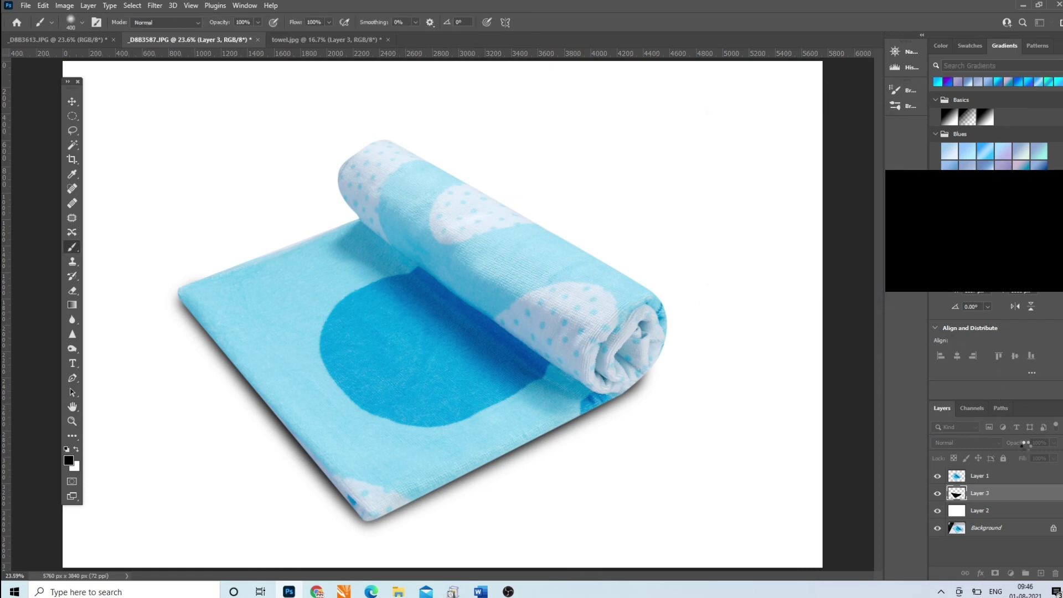
{"action": "left_click", "coordinate": [1053, 443]}
{"action": "left_click_drag", "start_coordinate": [1024, 455], "coordinate": [1024, 459]}
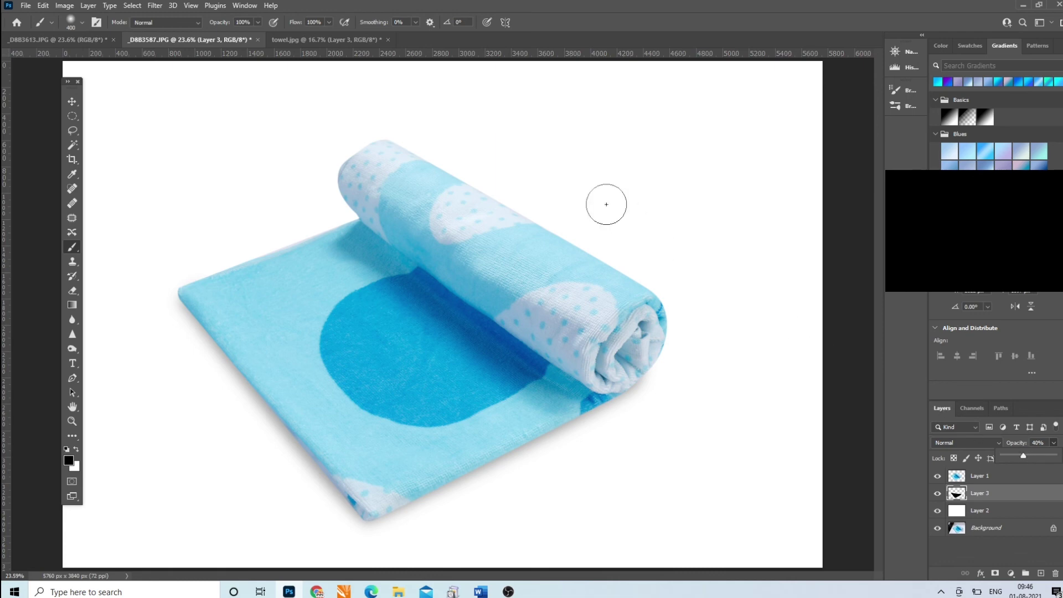
- In _D8B3613.JPG, apply Levels with the white input point at 239
{"action": "left_click", "coordinate": [69, 37]}
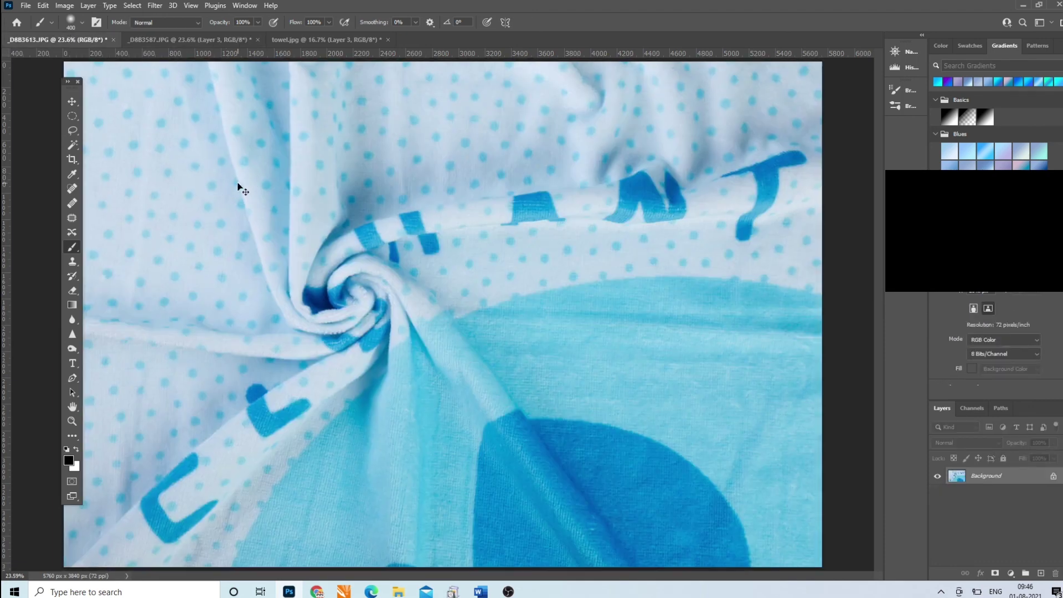
{"action": "key", "text": "ctrl+minus"}
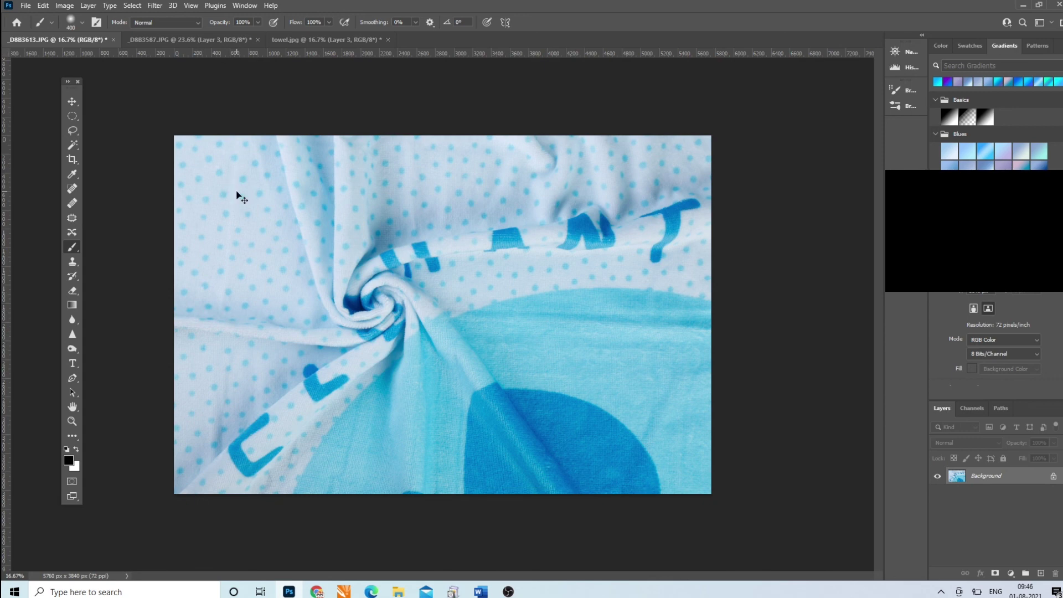
{"action": "key", "text": "ctrl+l"}
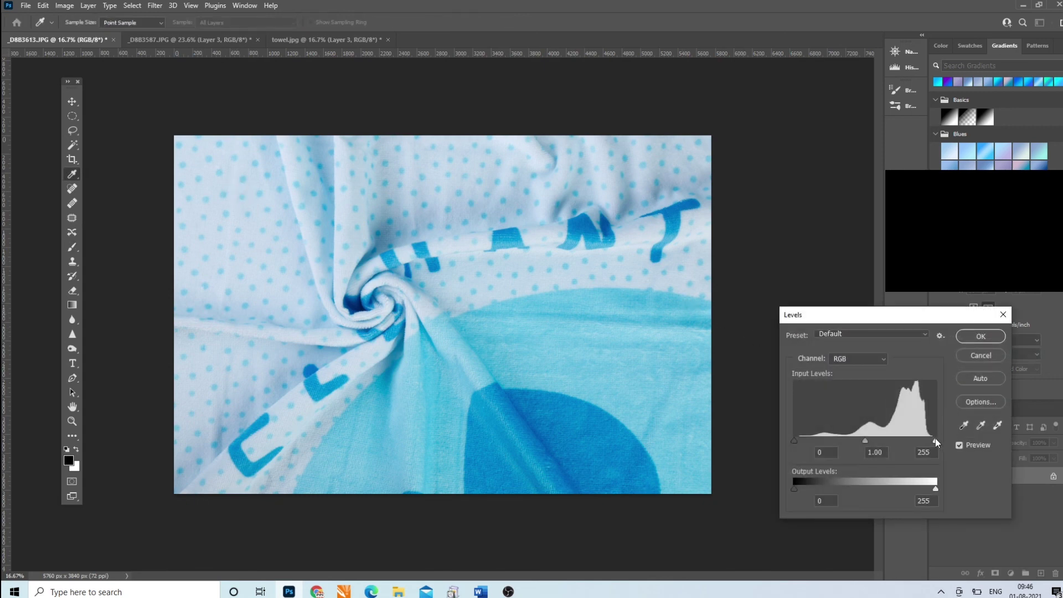
{"action": "left_click_drag", "start_coordinate": [935, 441], "coordinate": [927, 440]}
{"action": "left_click", "coordinate": [979, 337]}
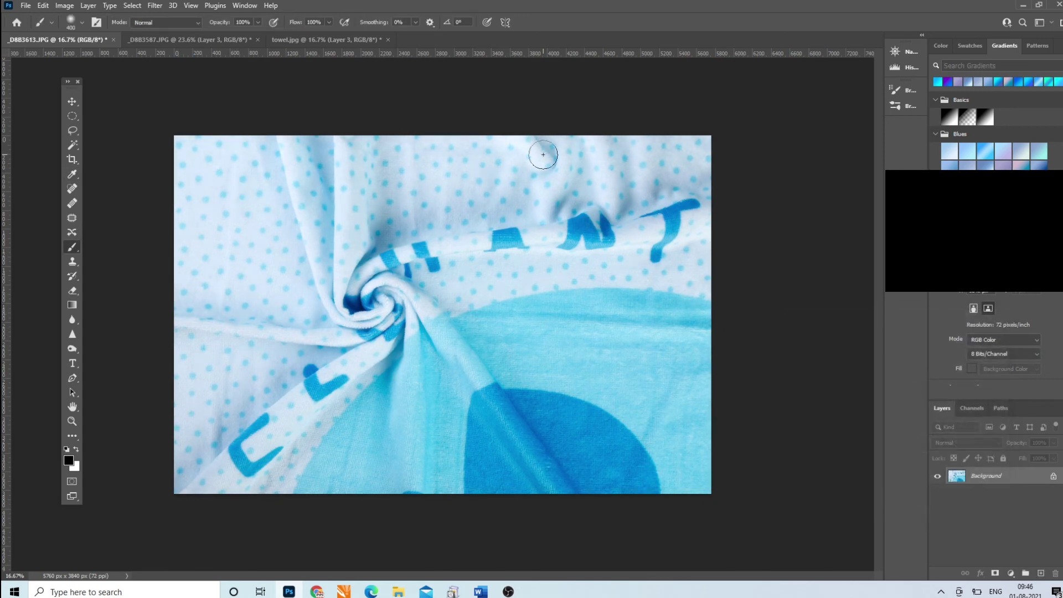
- Sharpen the photo with Unsharp Mask at 66% amount and 1.9 px radius
{"action": "left_click", "coordinate": [153, 6]}
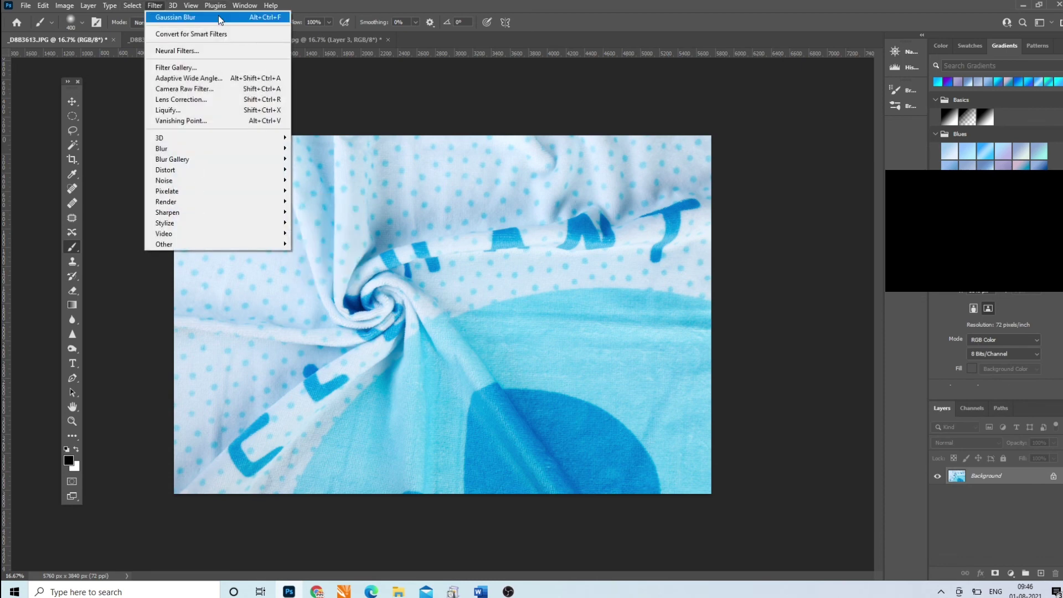
{"action": "mouse_move", "coordinate": [167, 212]}
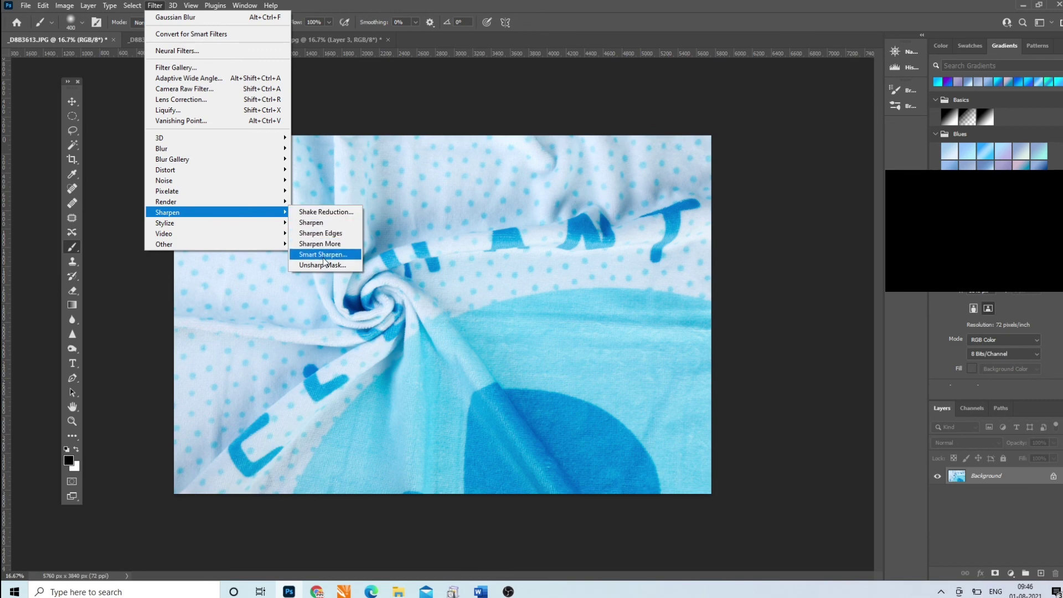
{"action": "left_click", "coordinate": [324, 265]}
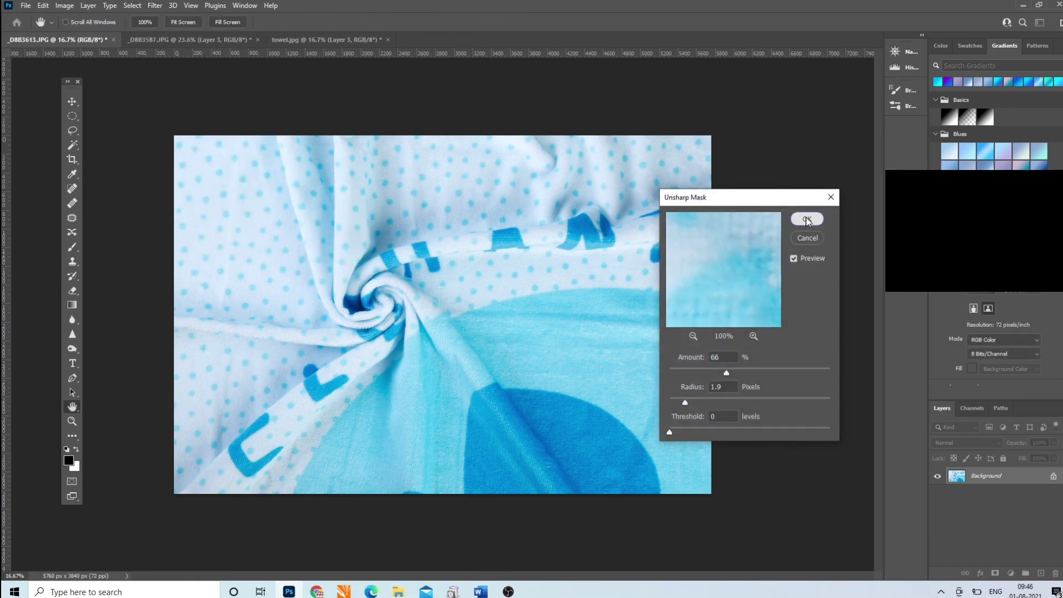
{"action": "left_click", "coordinate": [803, 221]}
- Crop to a 1100 × 1100 px square centred on the swirl and zoom in to check
{"action": "left_click", "coordinate": [72, 159]}
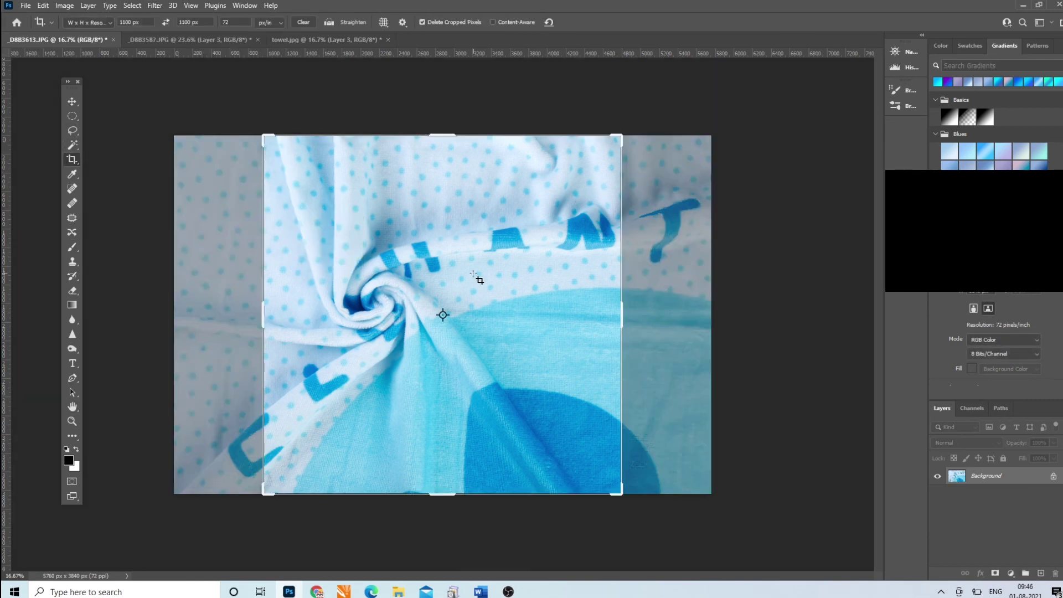
{"action": "left_click_drag", "start_coordinate": [481, 309], "coordinate": [557, 319]}
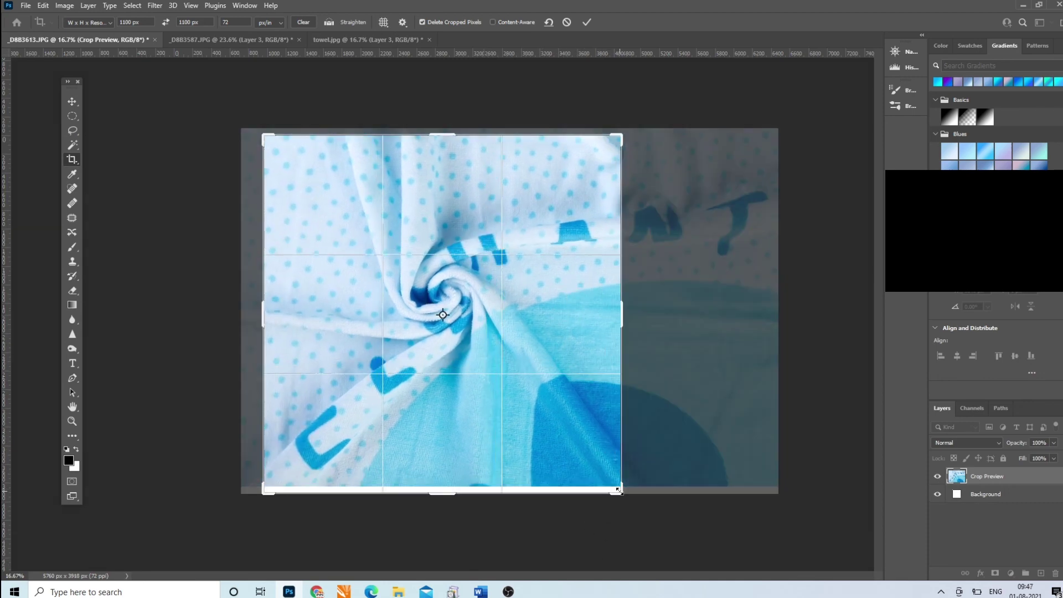
{"action": "left_click_drag", "start_coordinate": [619, 490], "coordinate": [584, 457]}
{"action": "left_click_drag", "start_coordinate": [430, 354], "coordinate": [435, 358]}
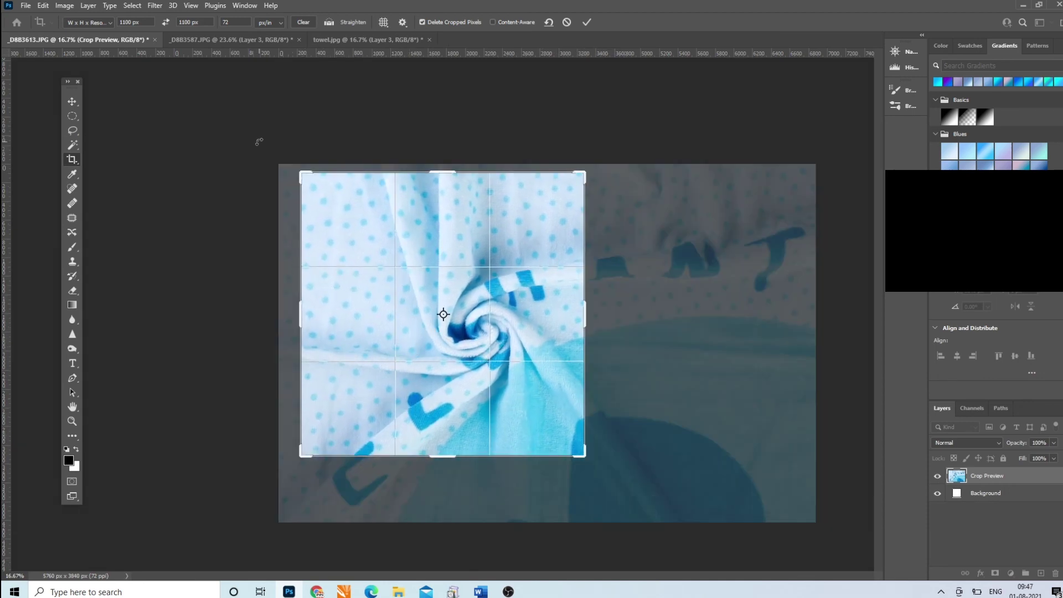
{"action": "left_click_drag", "start_coordinate": [301, 173], "coordinate": [320, 229]}
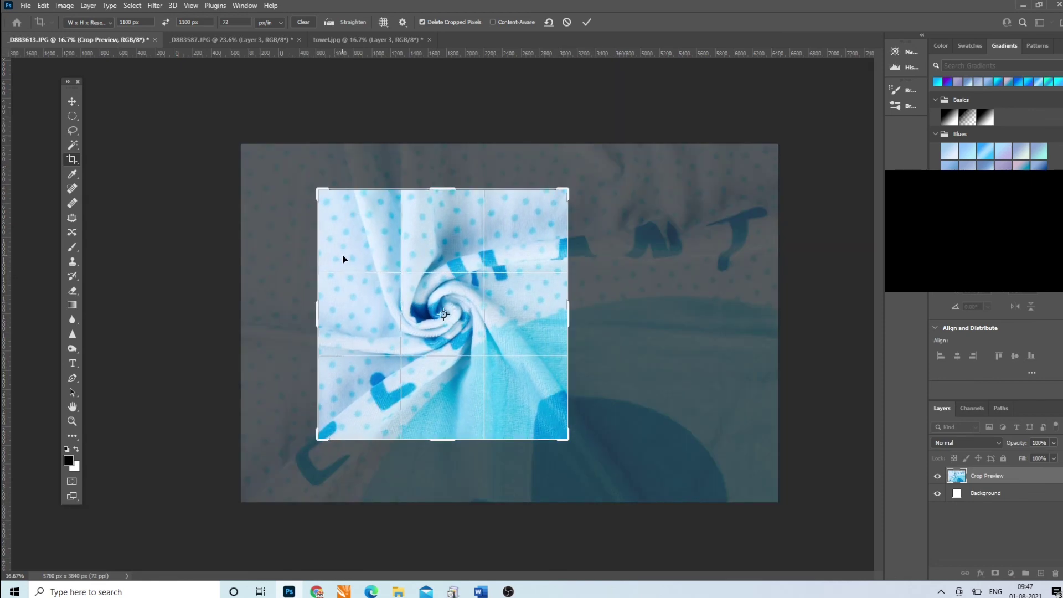
{"action": "key", "text": "Return"}
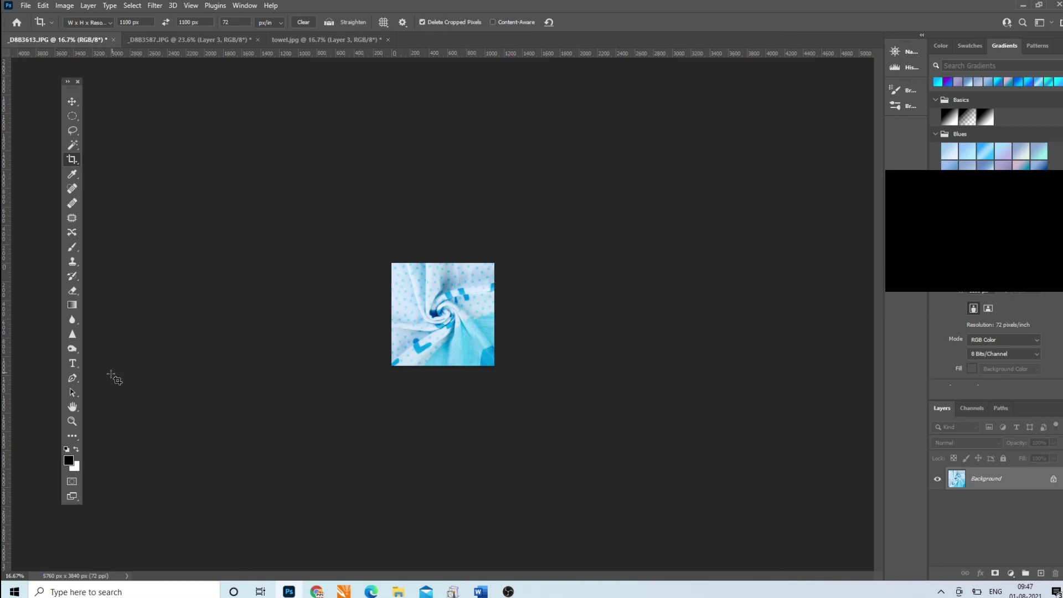
{"action": "left_click", "coordinate": [72, 420]}
{"action": "left_click", "coordinate": [283, 197]}
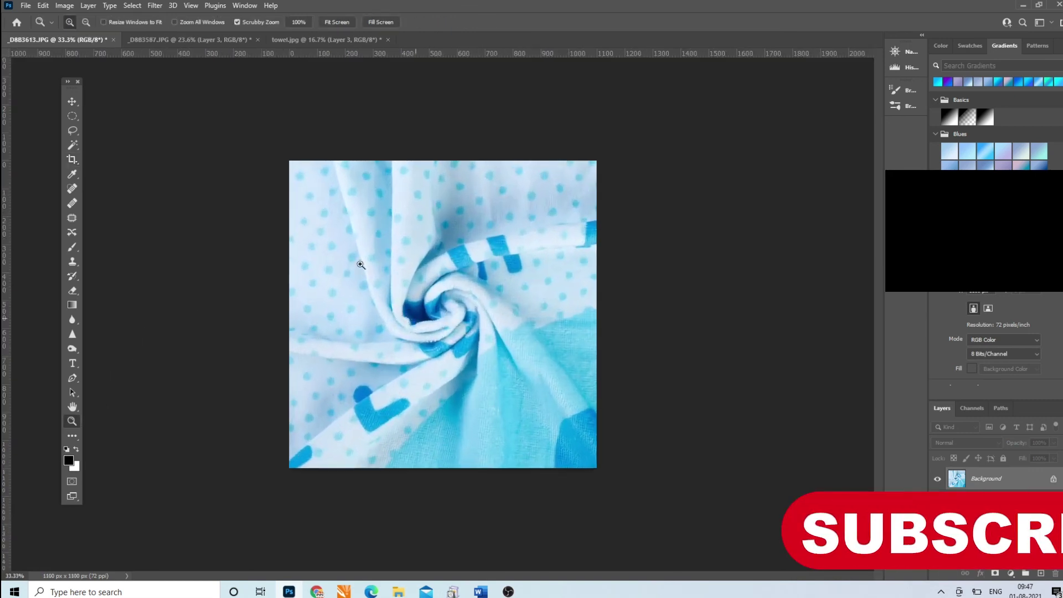